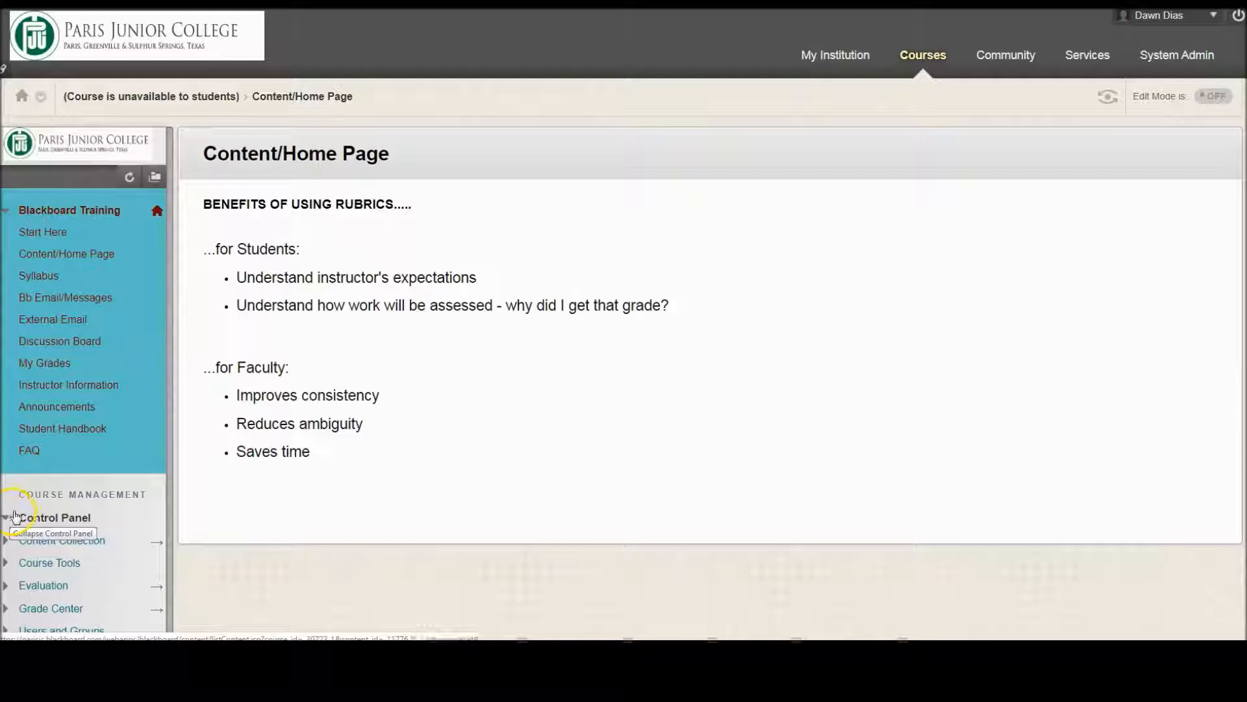
Step: Open the Rubrics tool from the Blackboard Training course's tools
left_click(8, 564)
scroll(8, 570, "down", 5)
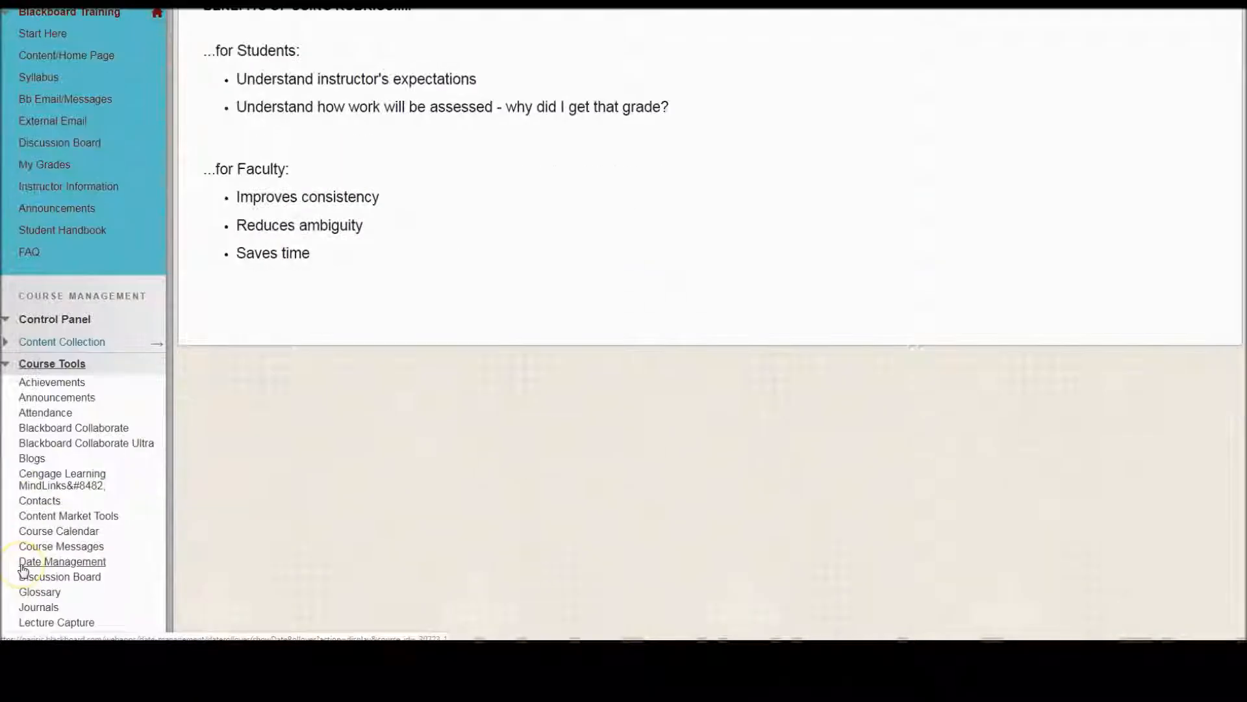
scroll(23, 571, "down", 1)
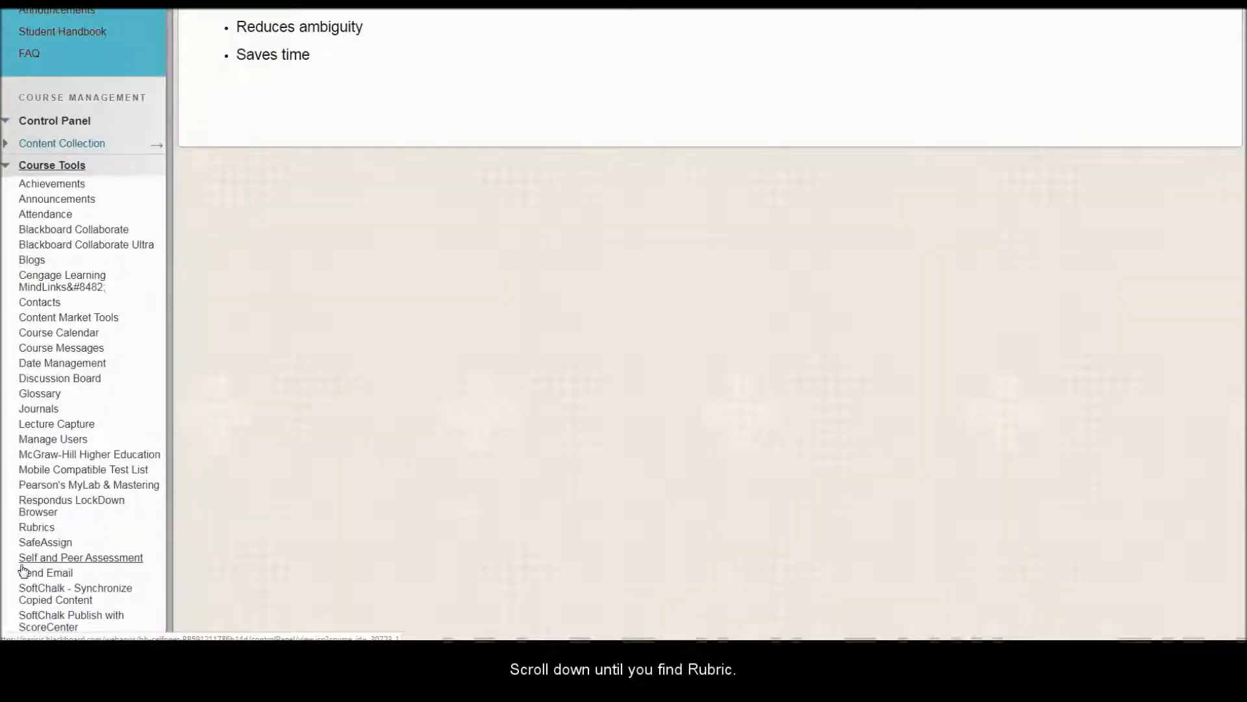
left_click(32, 529)
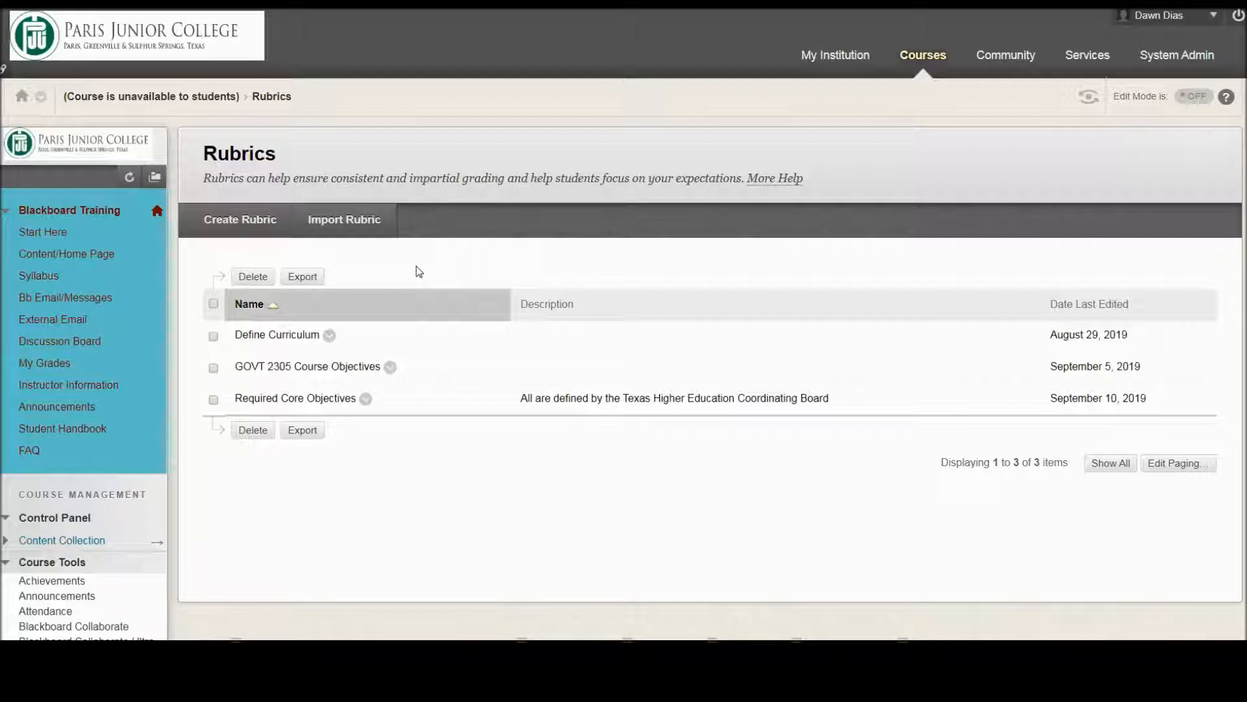
Step: Create a new rubric and name it Class Introduction
left_click(404, 268)
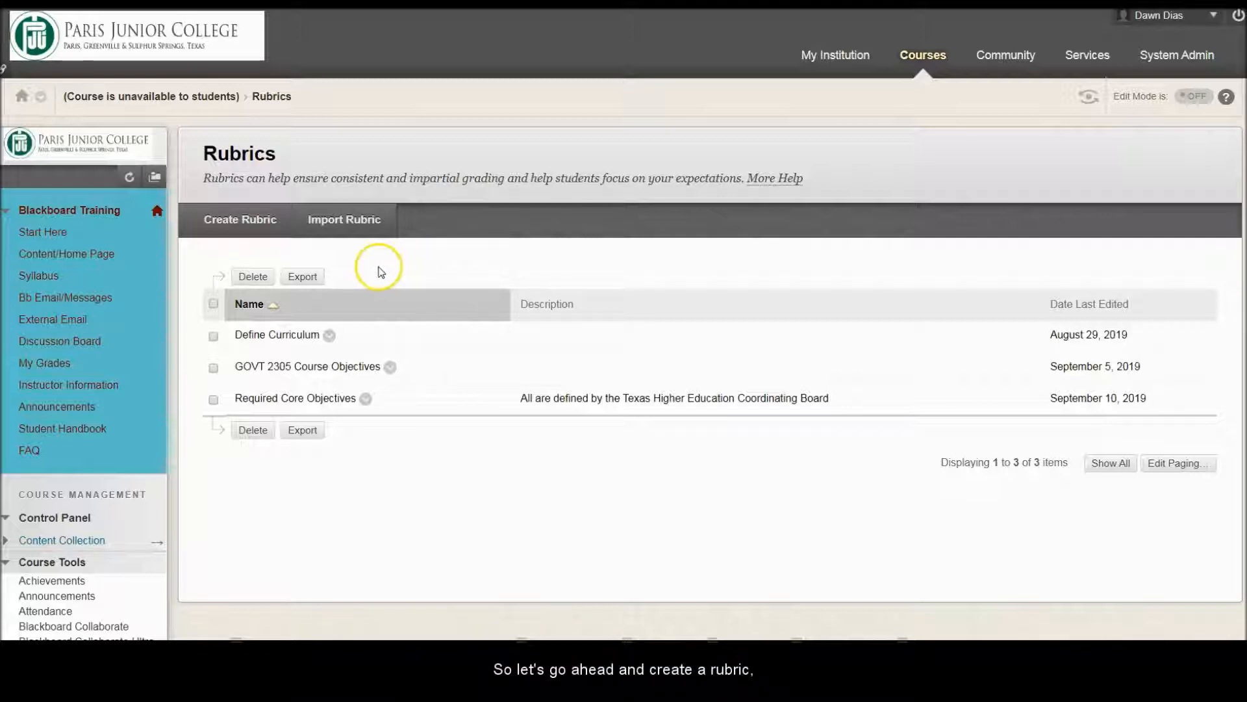
left_click(245, 222)
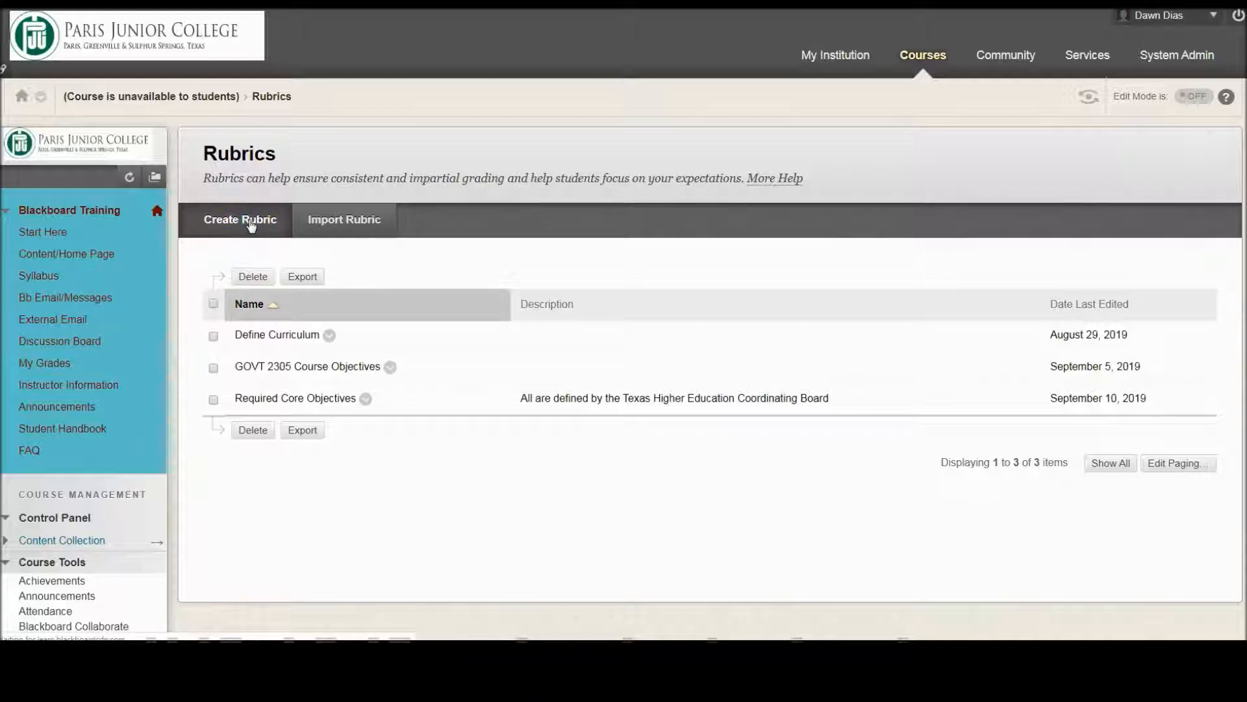
left_click(419, 331)
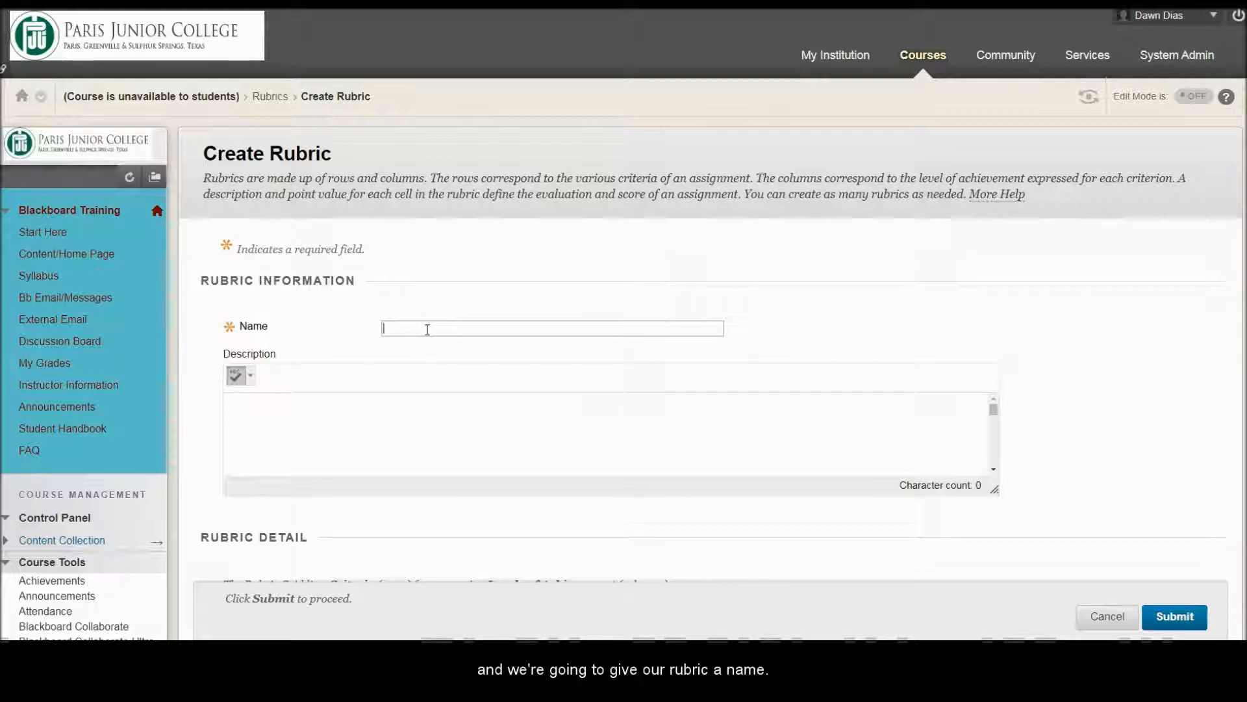
left_click(426, 329)
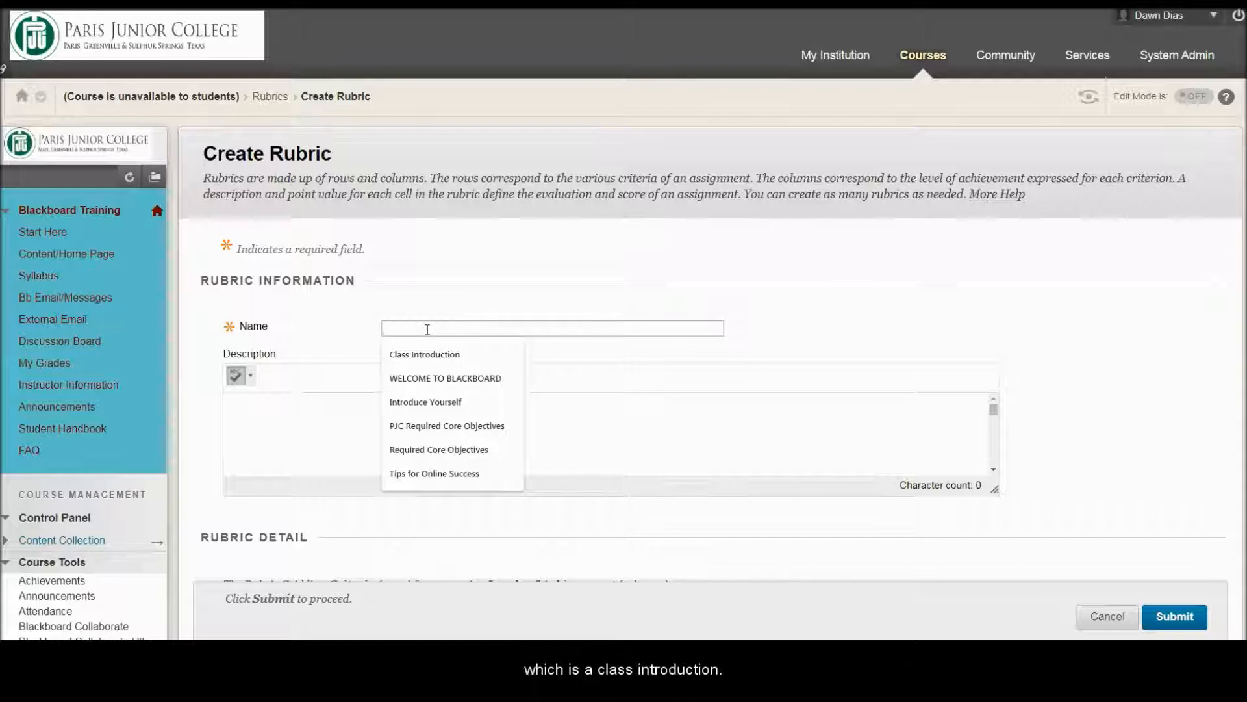
left_click(414, 354)
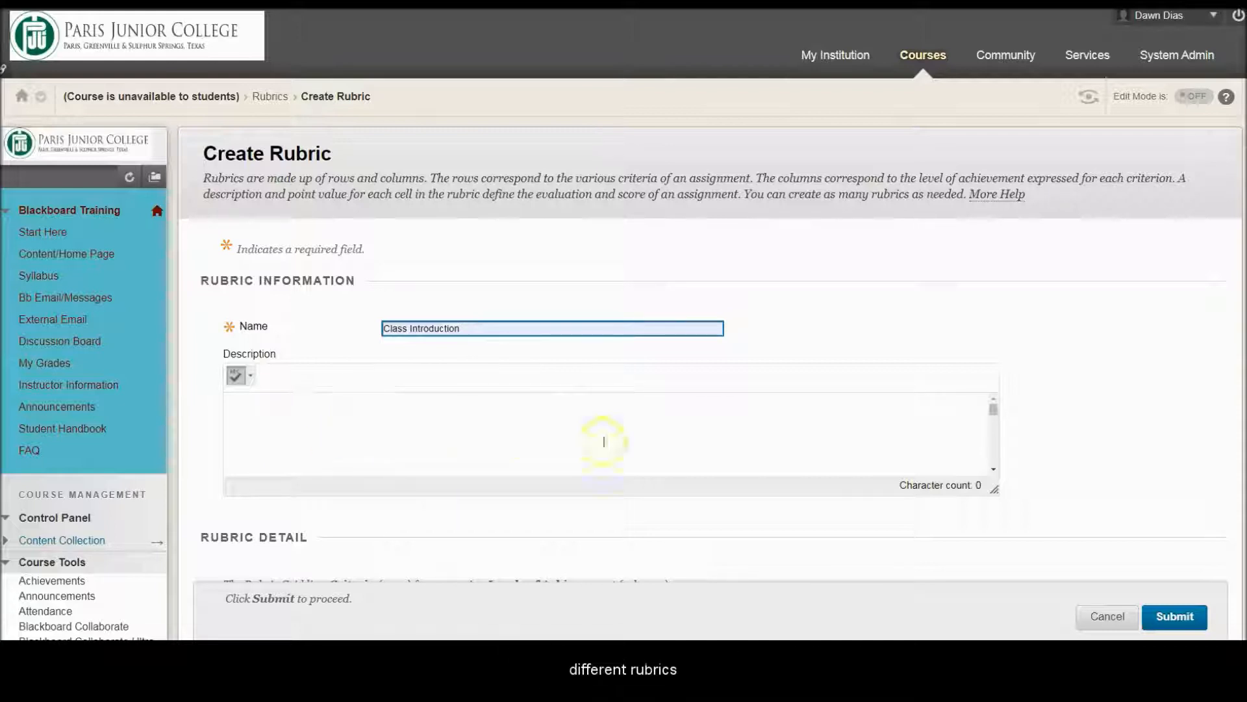
Step: Add a criterion row to the rubric grid and view the editing options of the Formatting row
scroll(1052, 423, "down", 4)
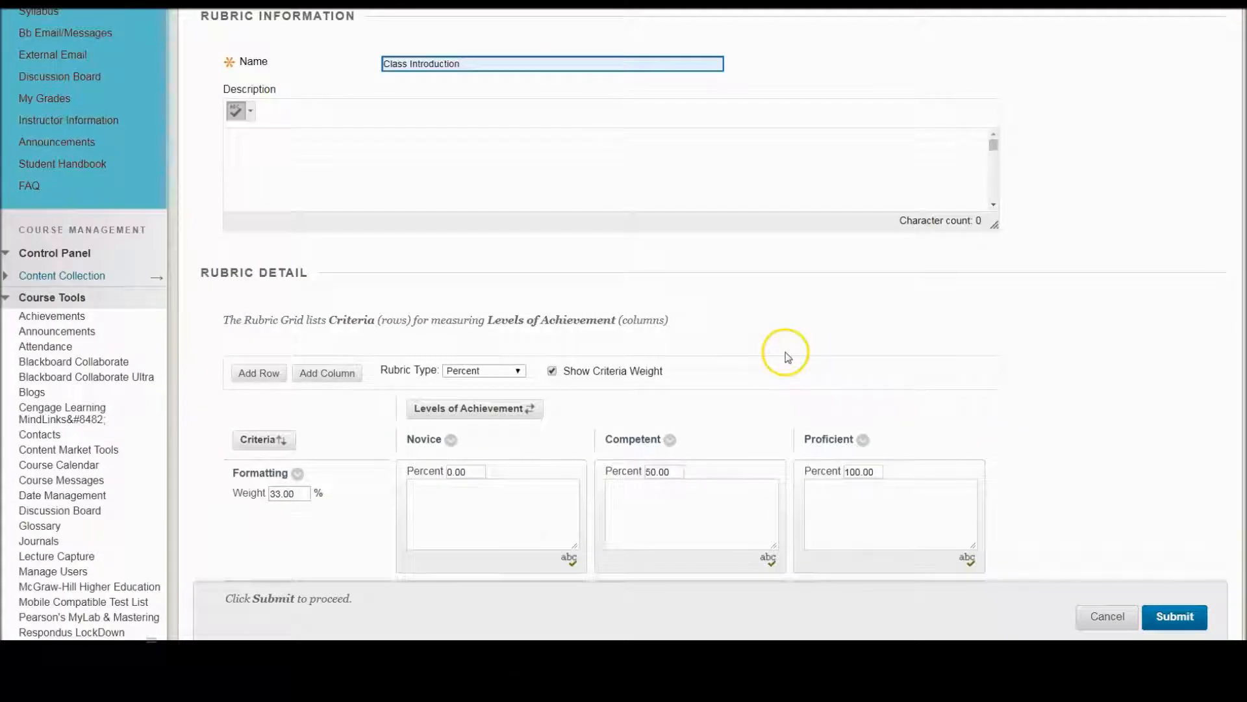
scroll(1029, 347, "down", 4)
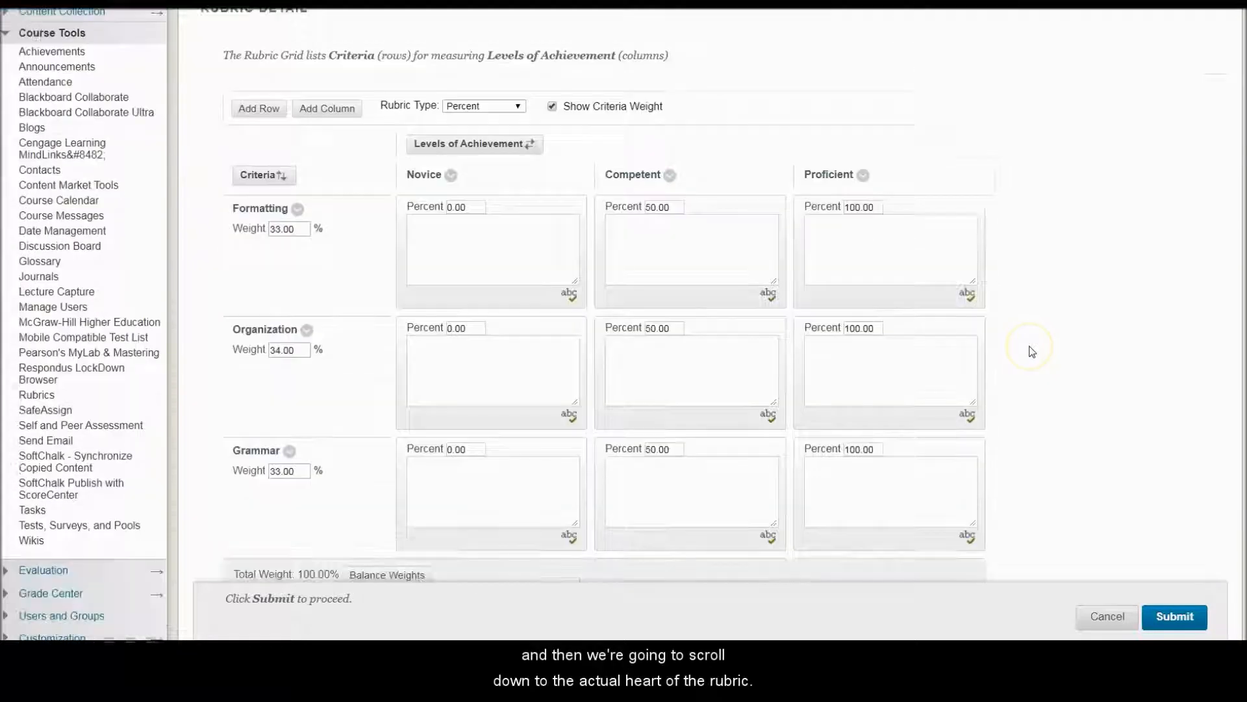
scroll(1032, 352, "down", 1)
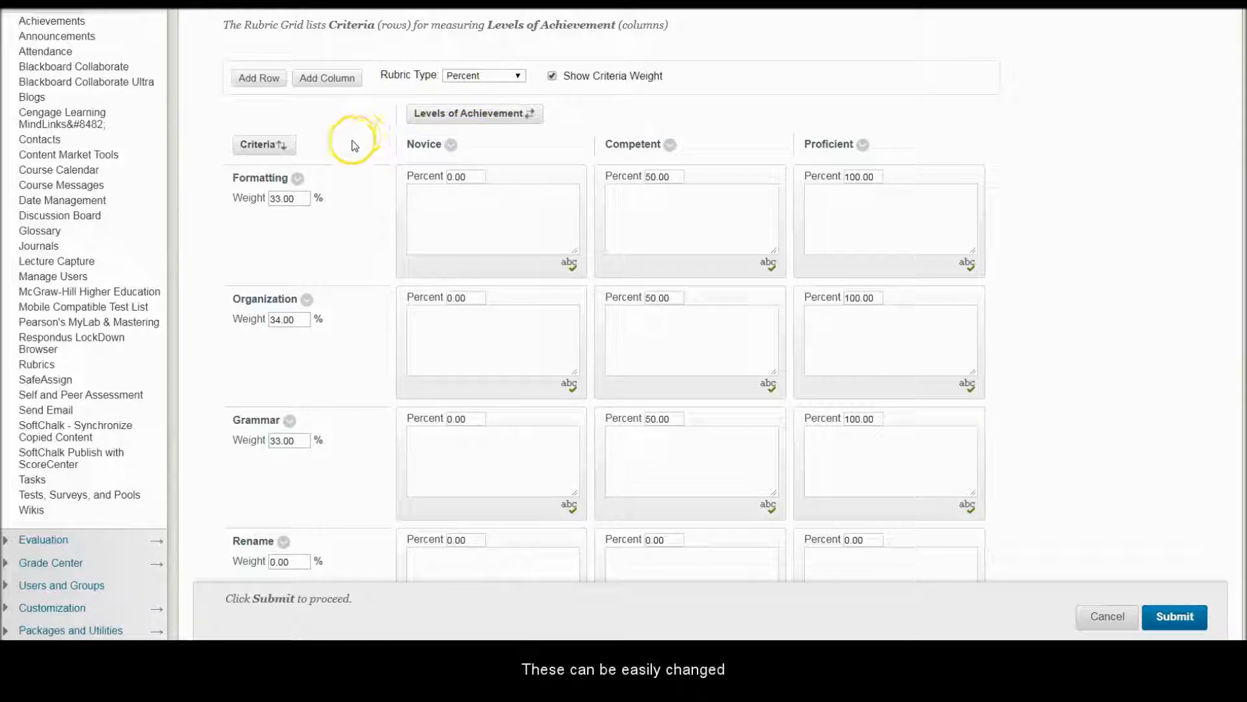
left_click(298, 179)
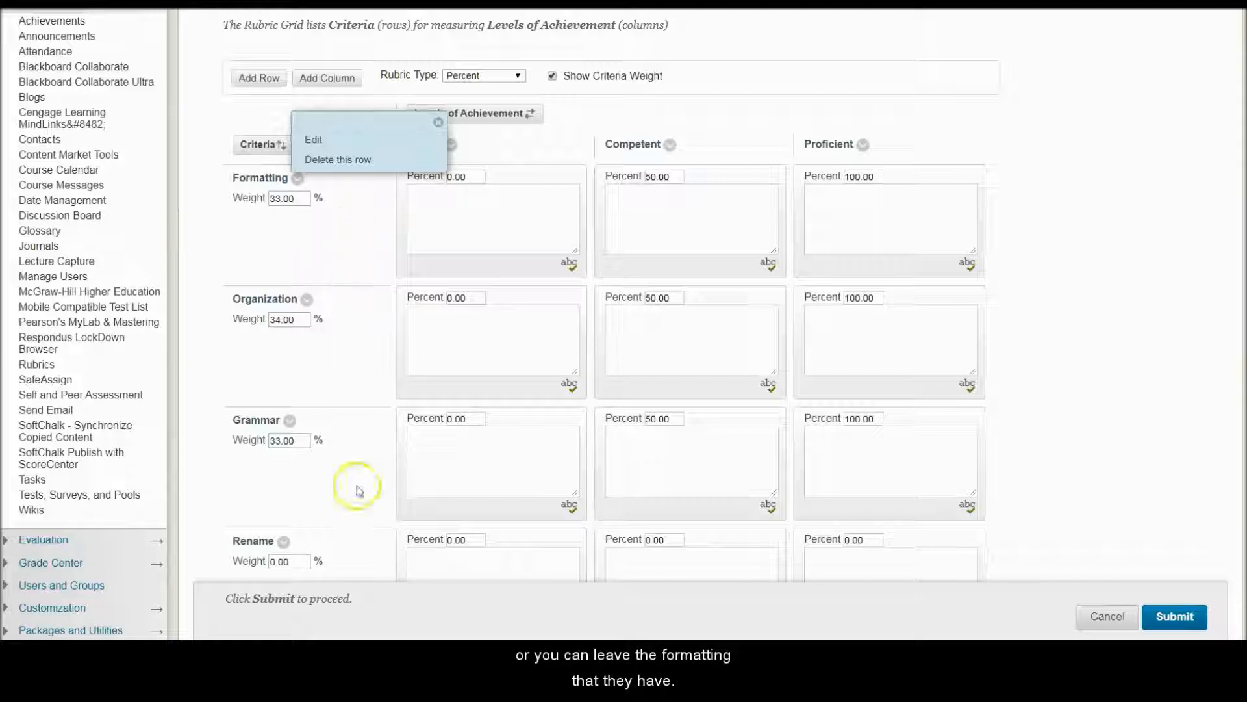
left_click(361, 243)
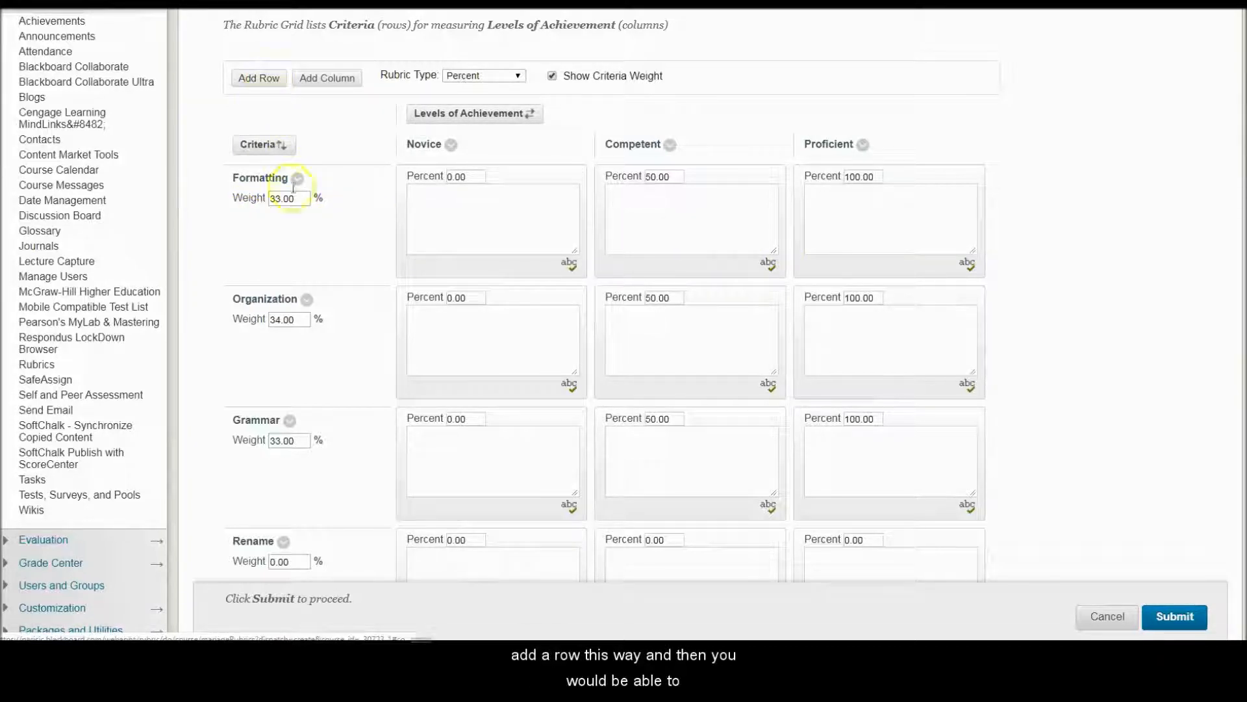
left_click(283, 542)
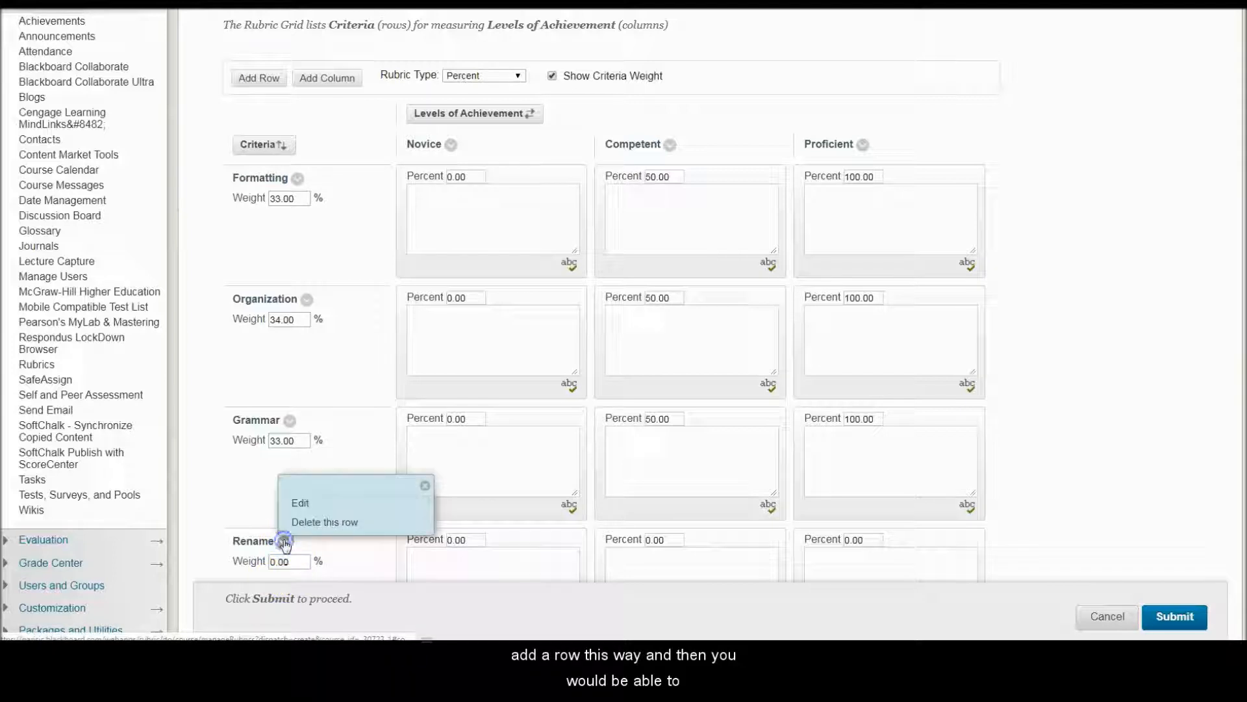
left_click(307, 504)
left_click(468, 553)
left_click(423, 553)
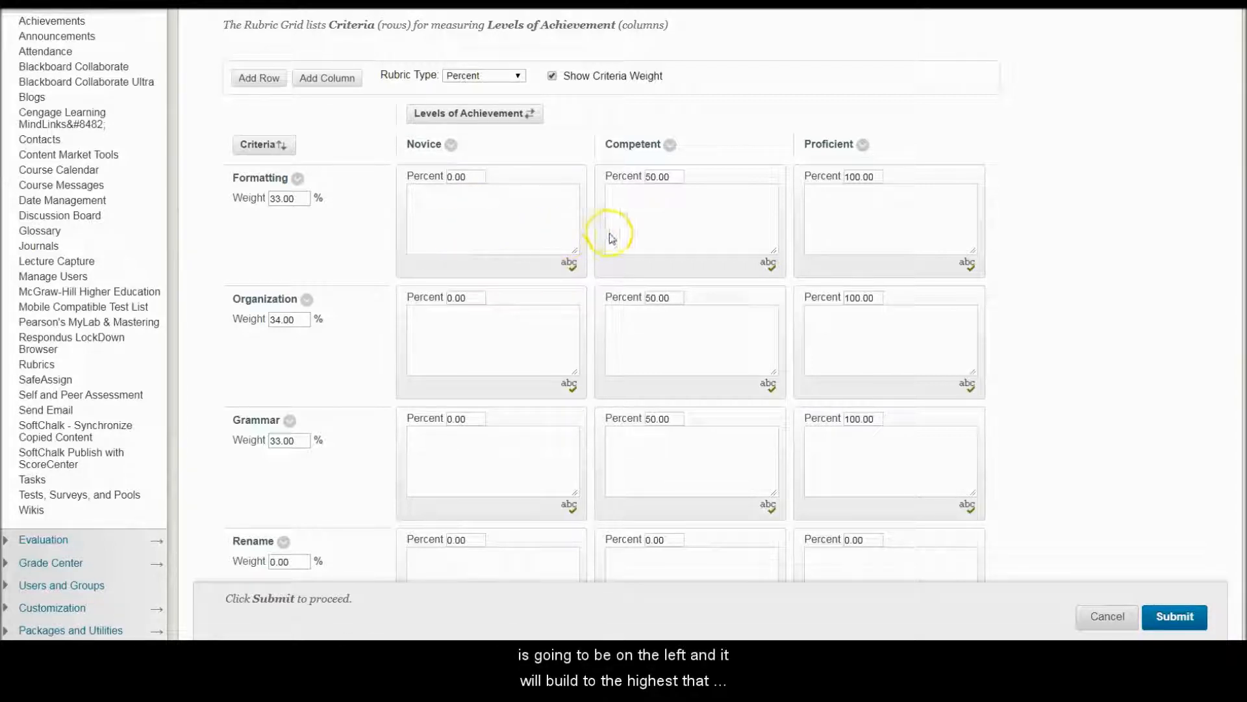
left_click(888, 215)
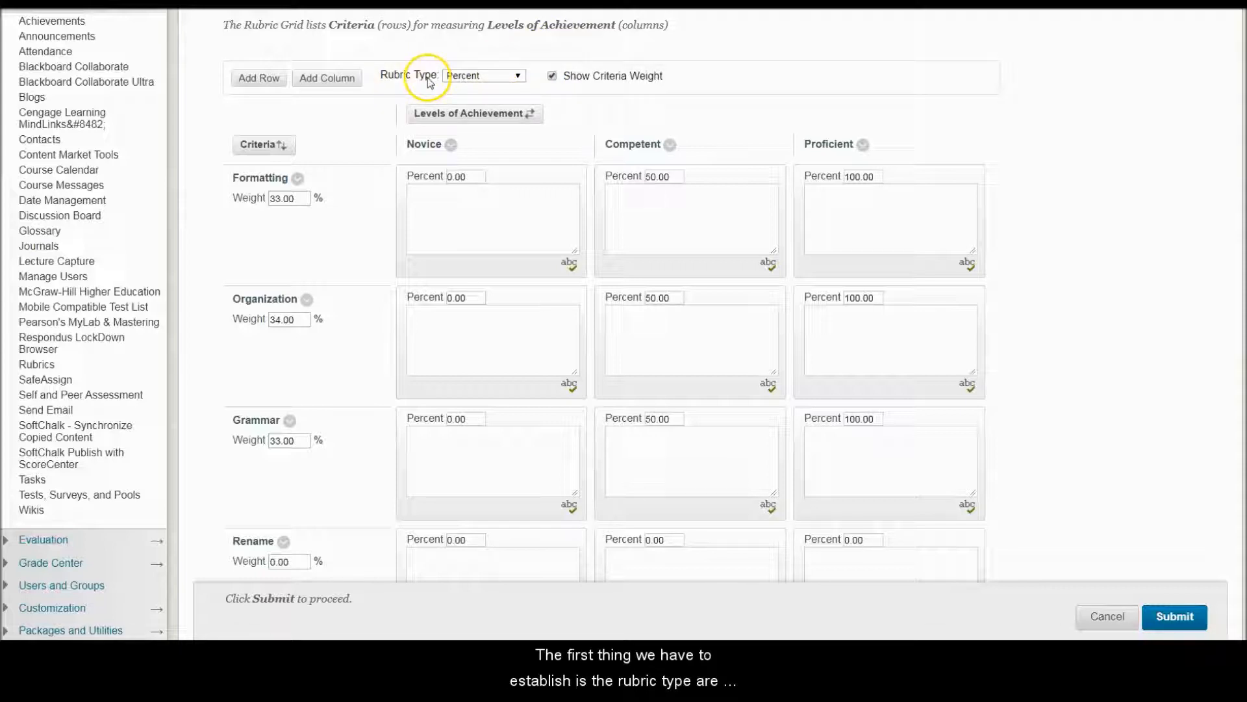
Step: Try the Points and Point Range rubric types and set the type back to Percent
left_click(519, 76)
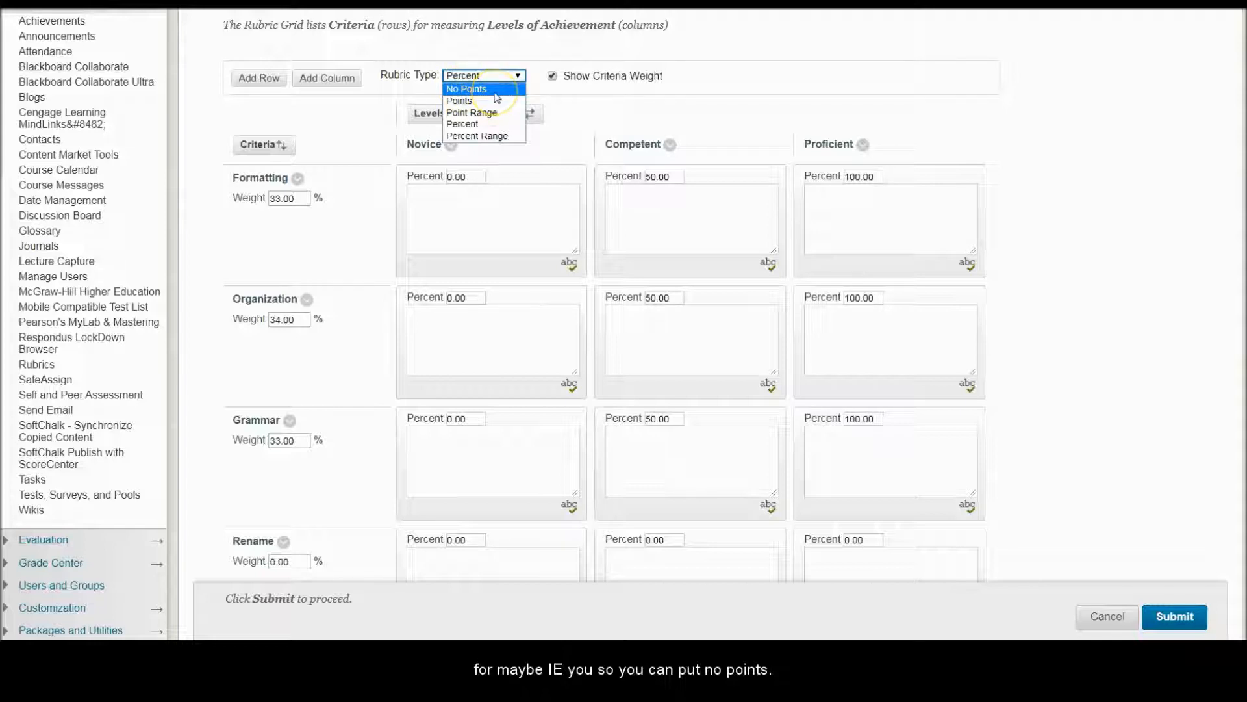
left_click(460, 103)
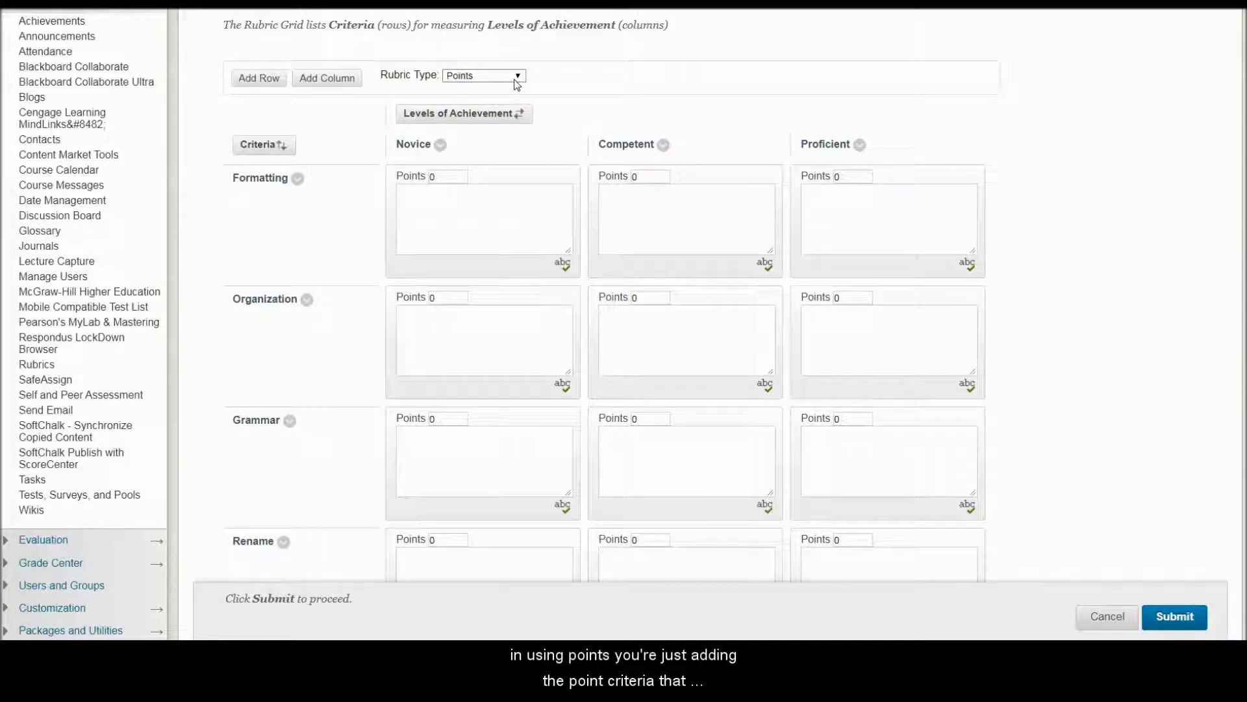
left_click(519, 78)
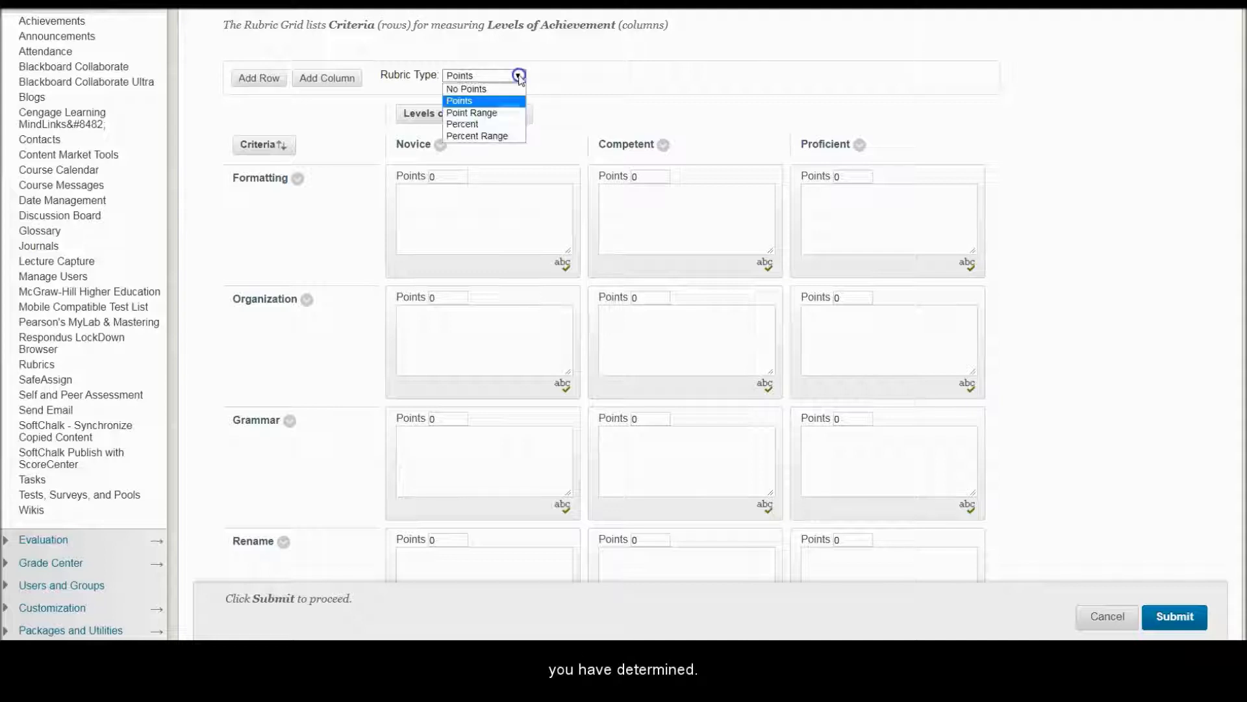
left_click(502, 114)
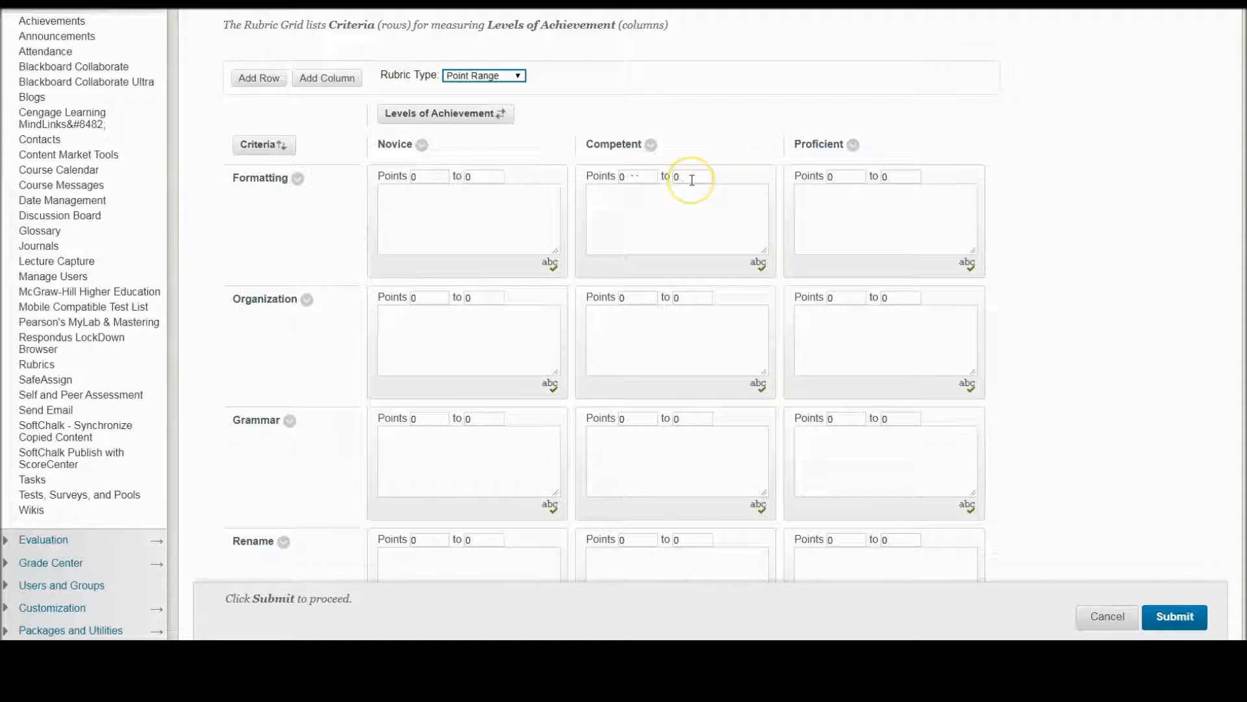
left_click(516, 77)
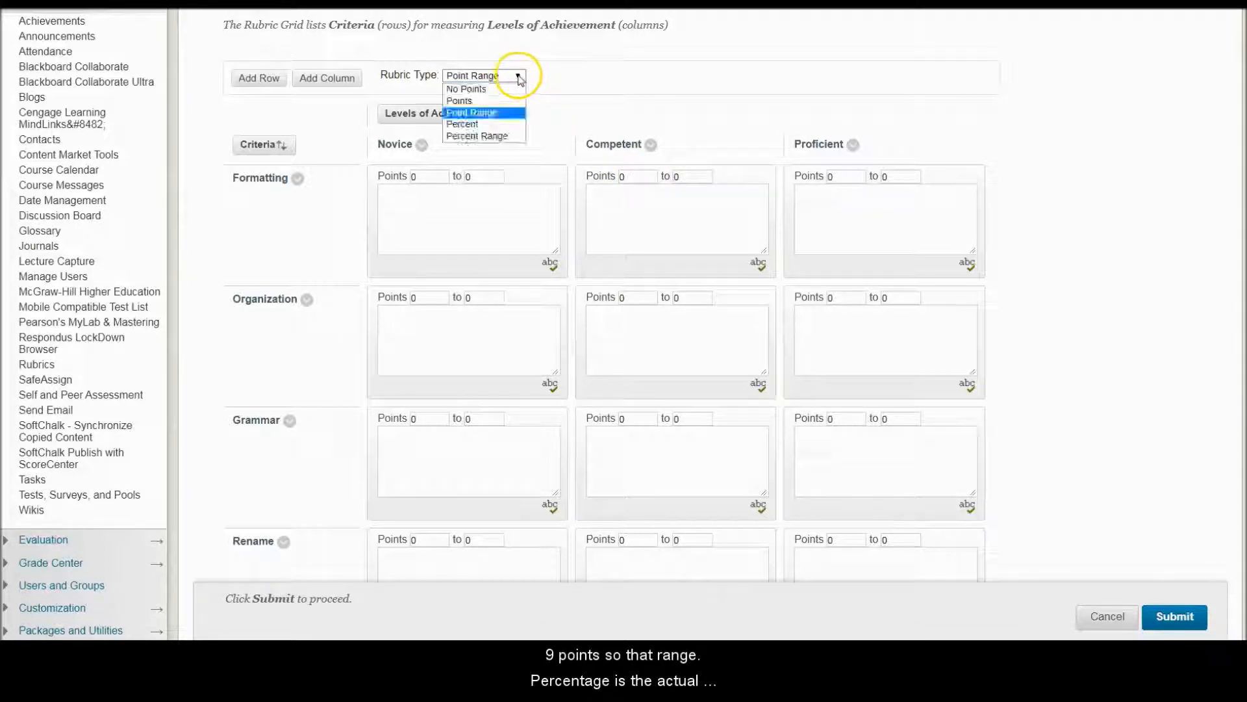
left_click(513, 123)
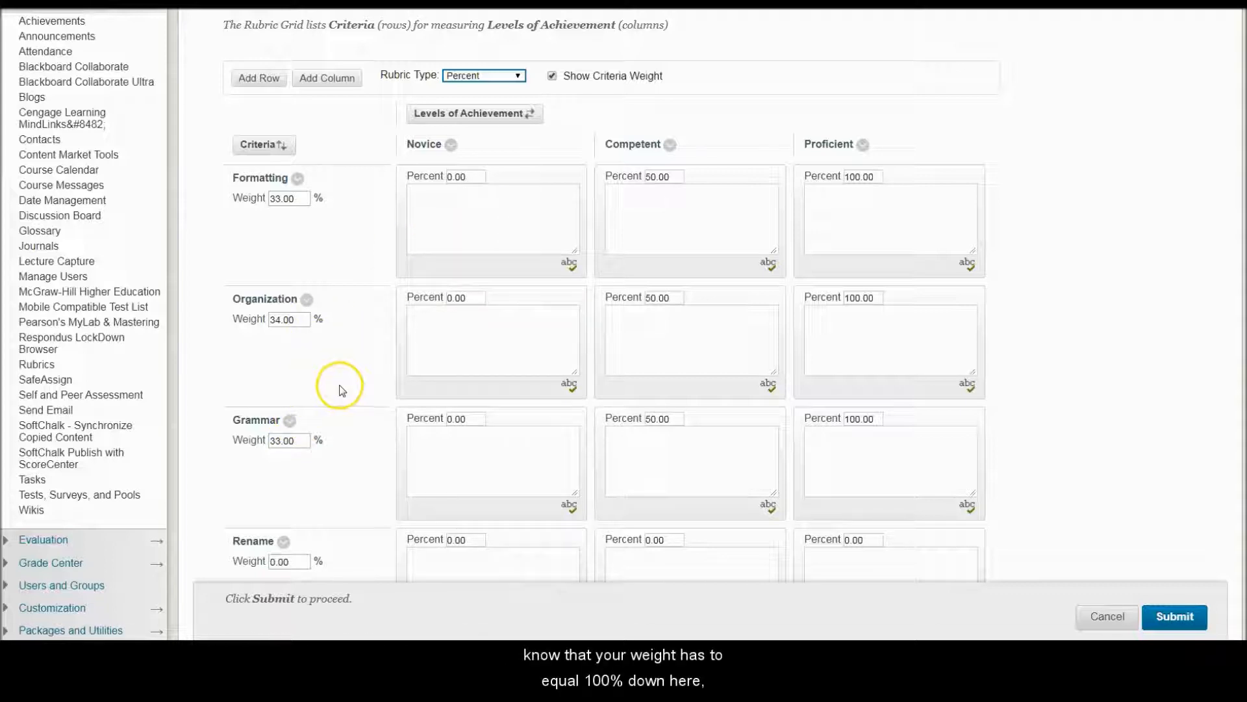
Step: Check the weights and percentages in the grid and delete the added Rename row
scroll(342, 390, "down", 2)
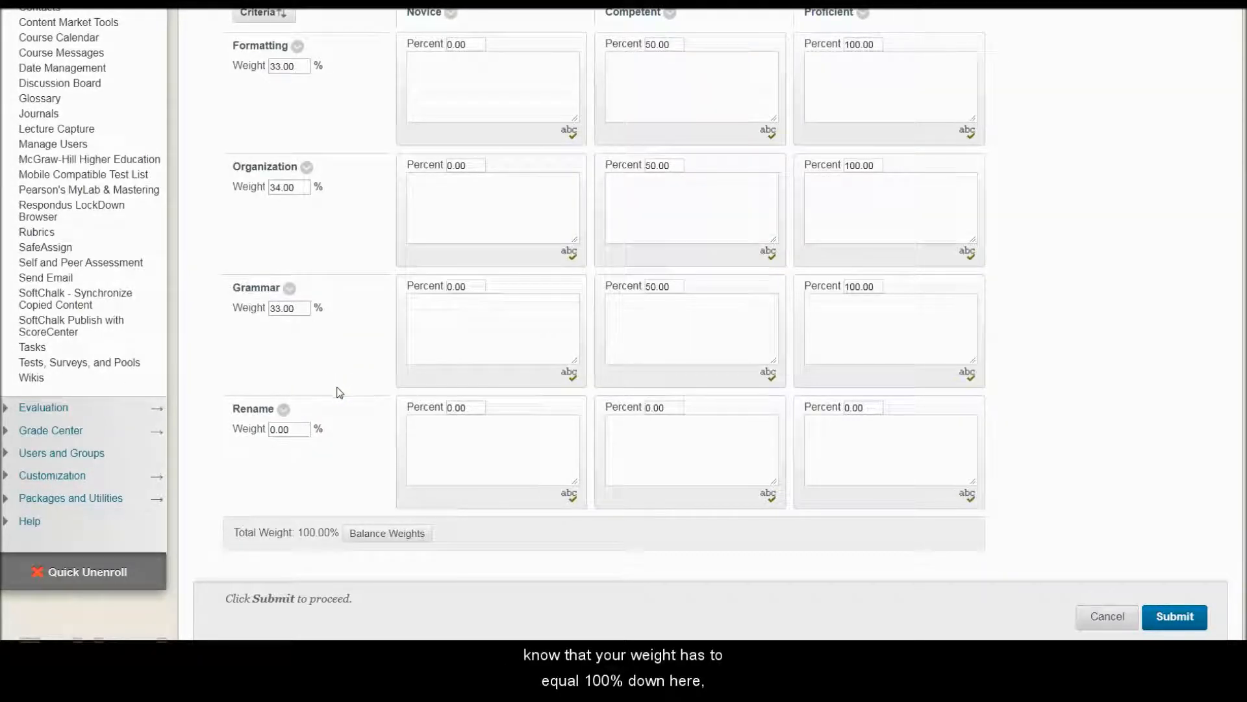
scroll(340, 390, "up", 2)
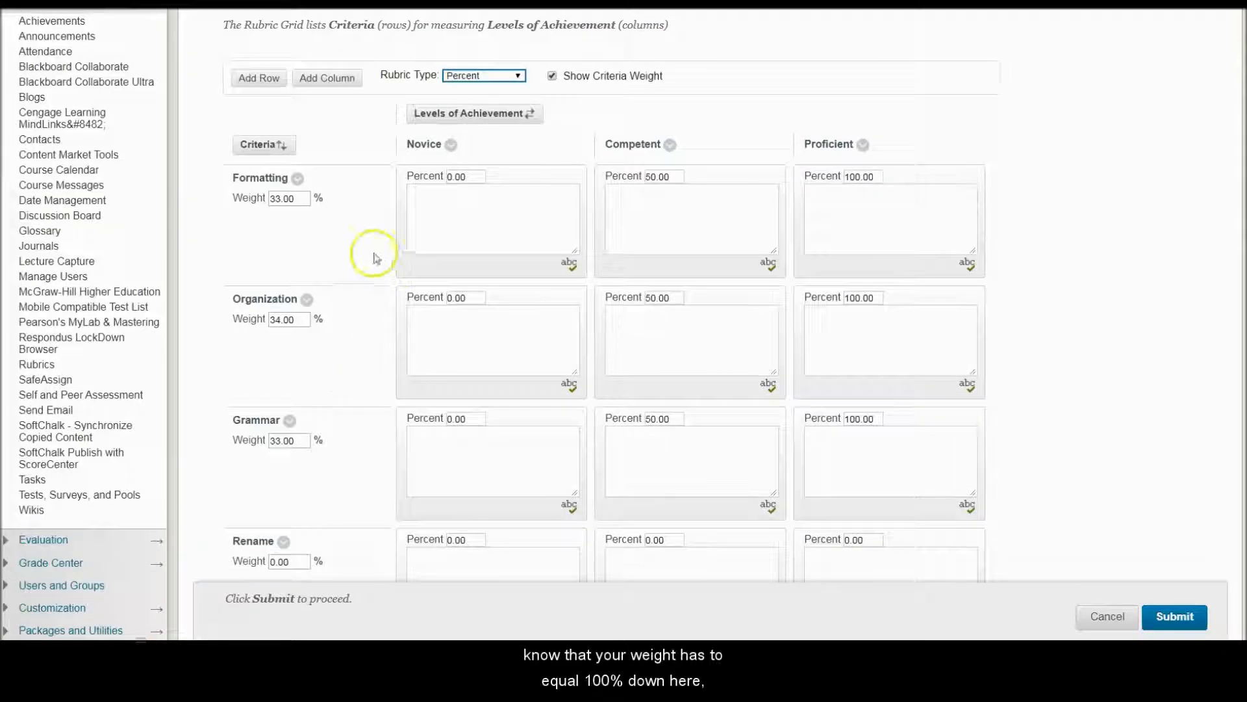
scroll(372, 273, "down", 3)
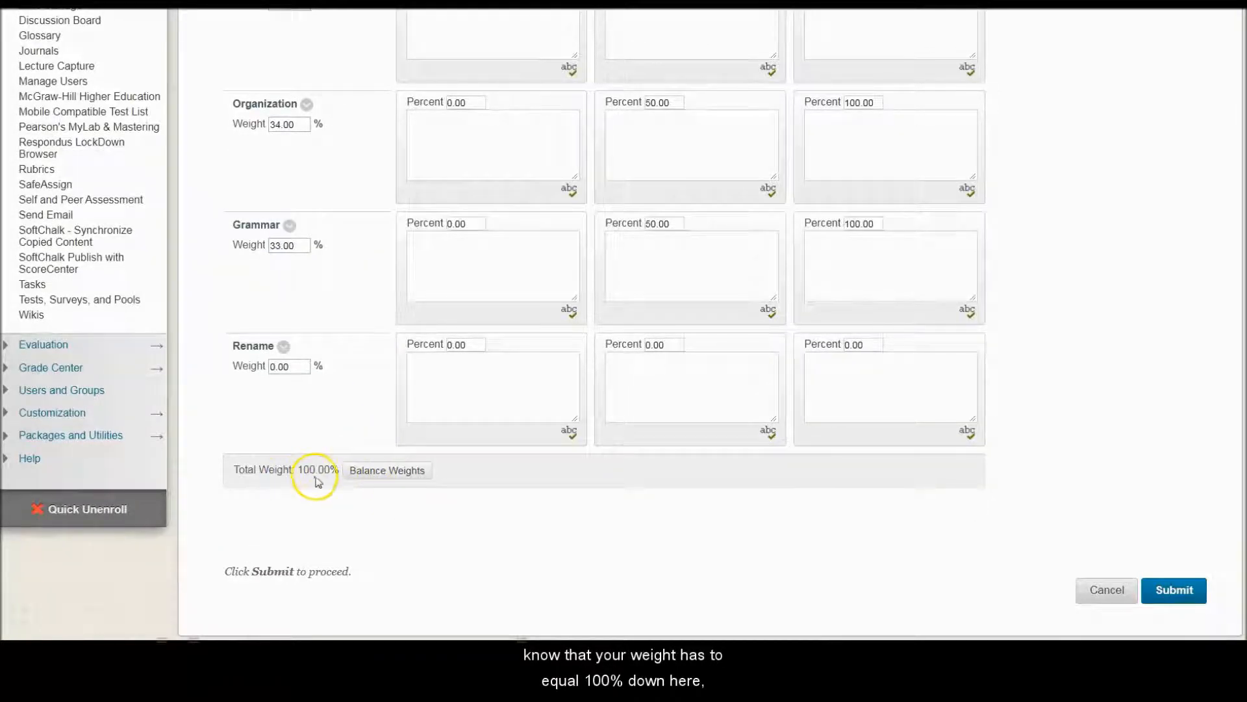
scroll(342, 444, "up", 4)
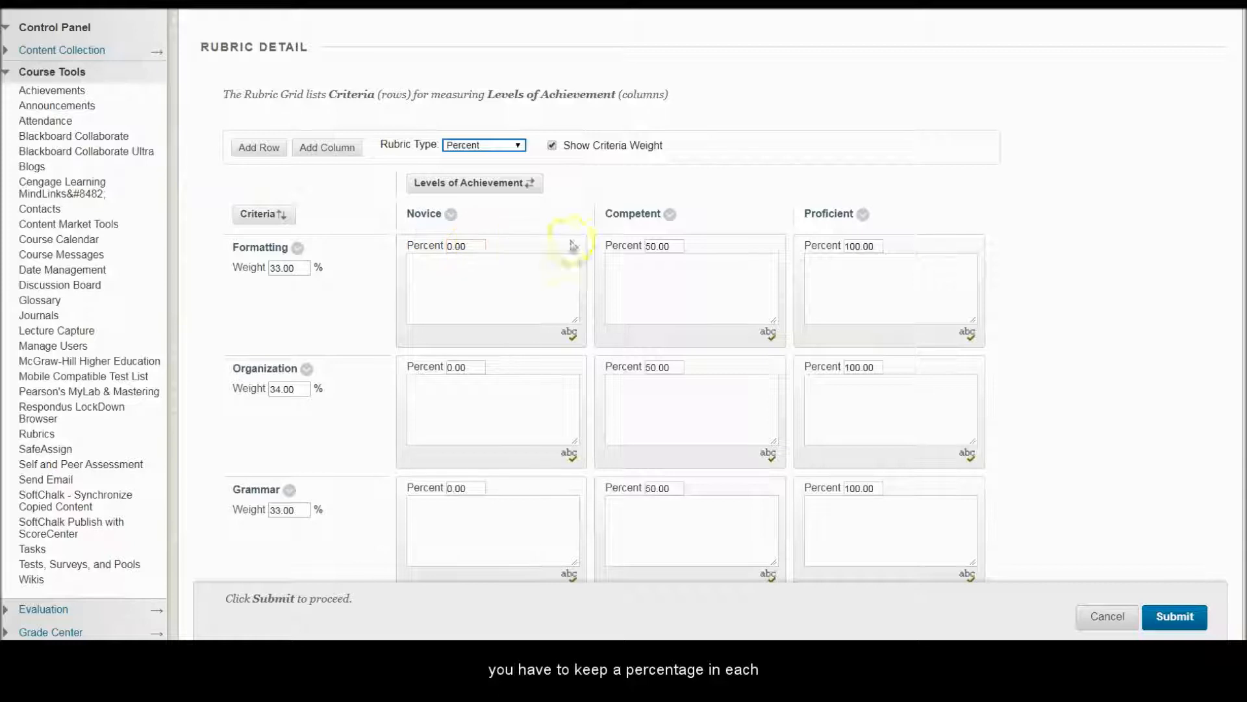
left_click(865, 246)
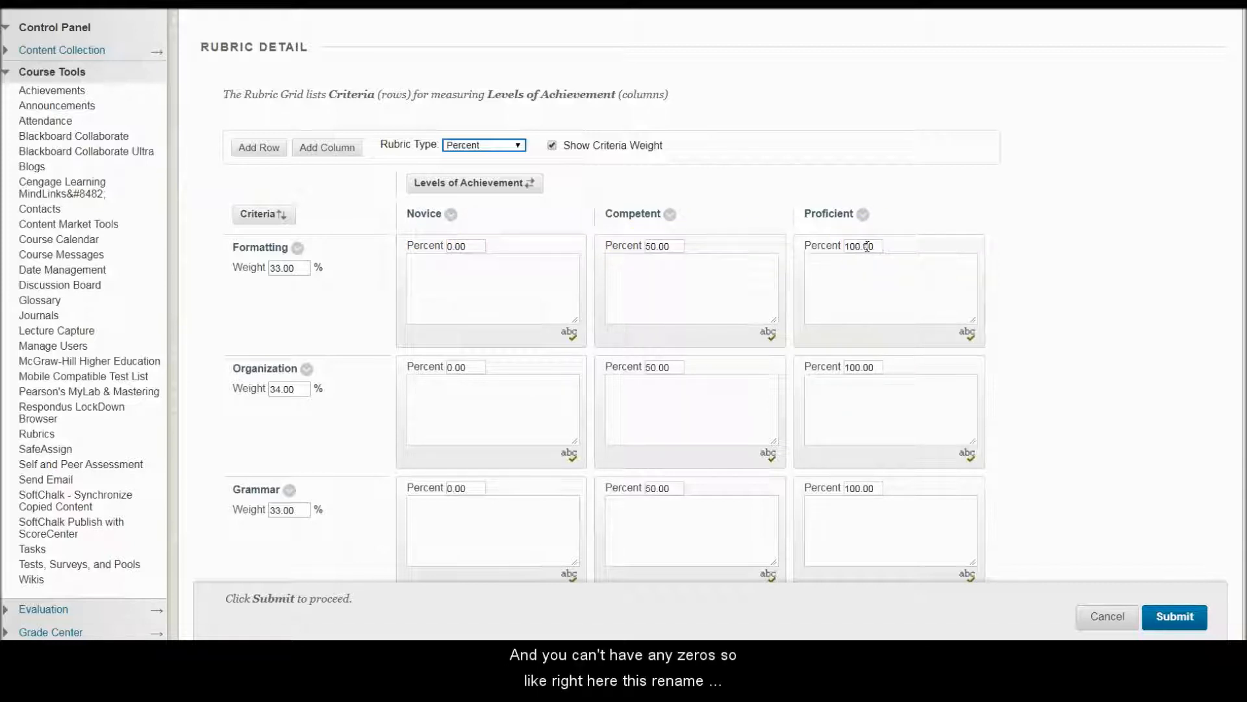
scroll(357, 423, "down", 2)
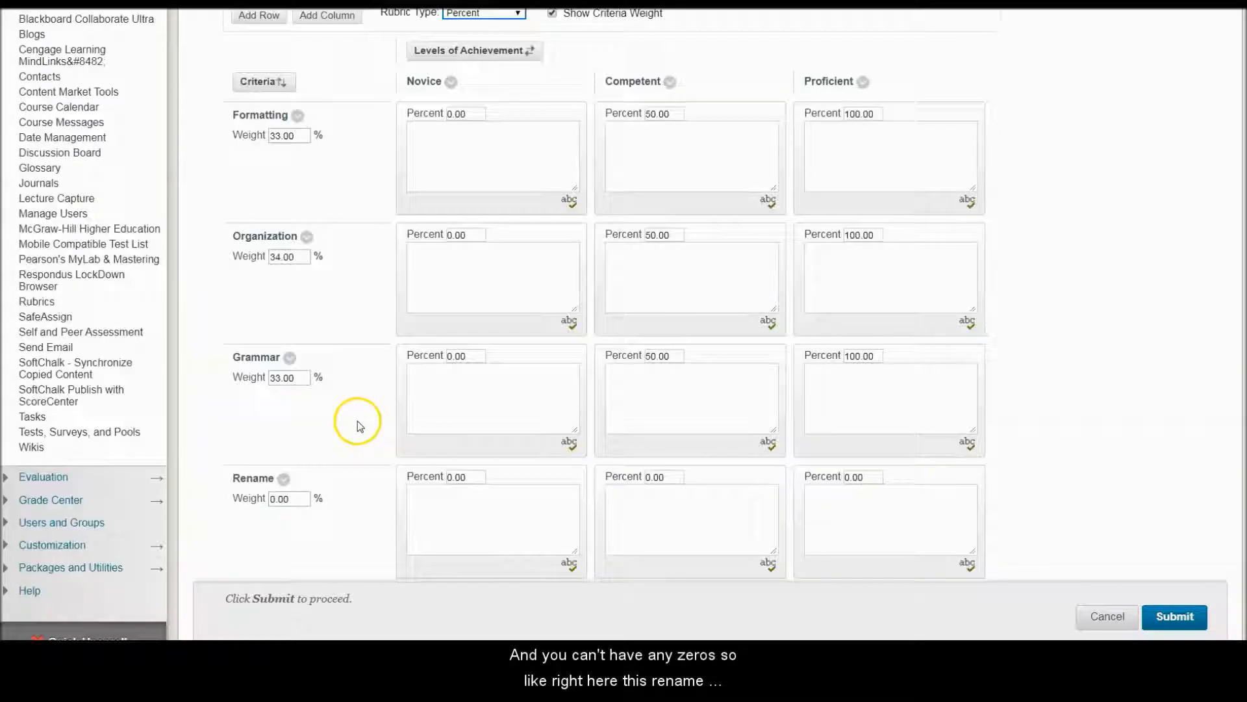
left_click(284, 480)
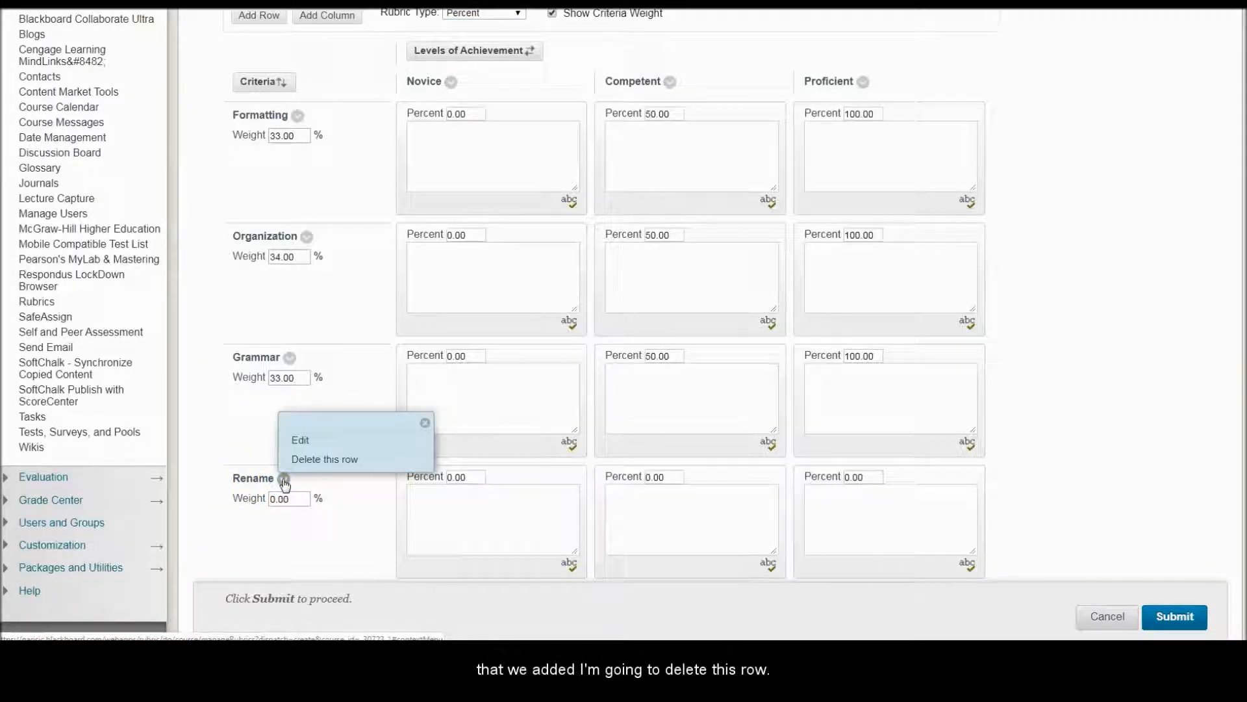
left_click(315, 460)
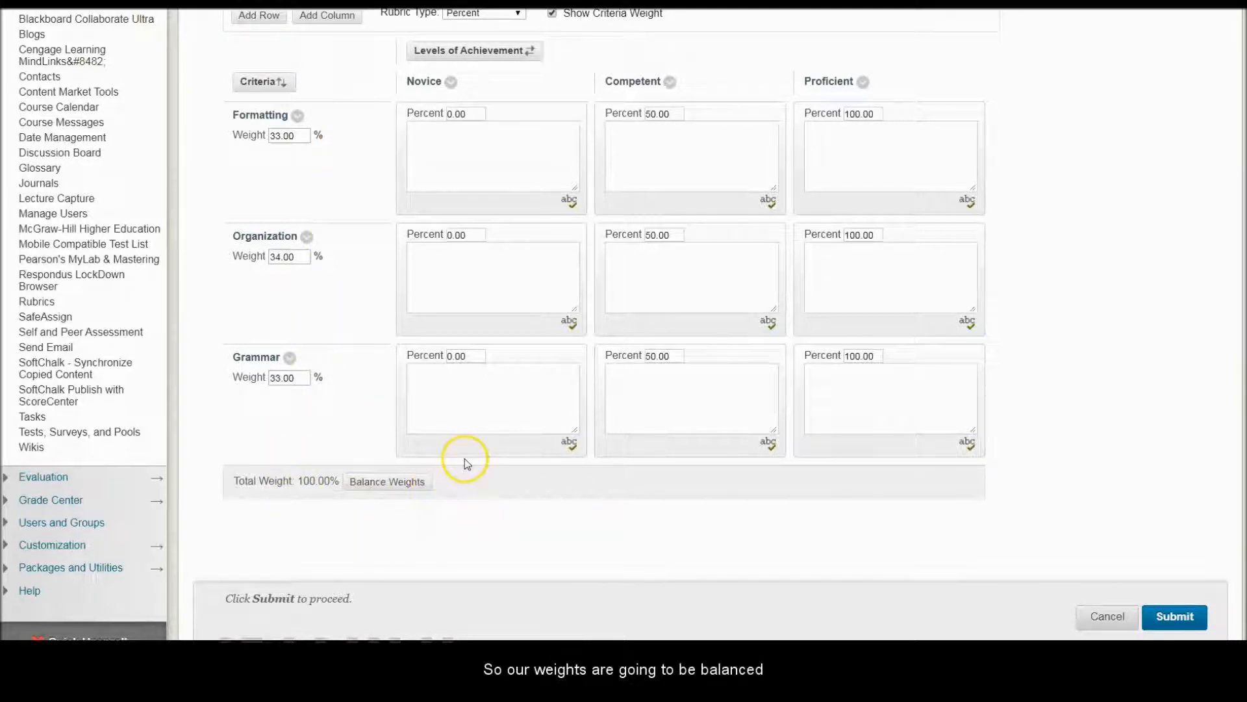
Step: Set the rubric type to Points
scroll(462, 468, "up", 2)
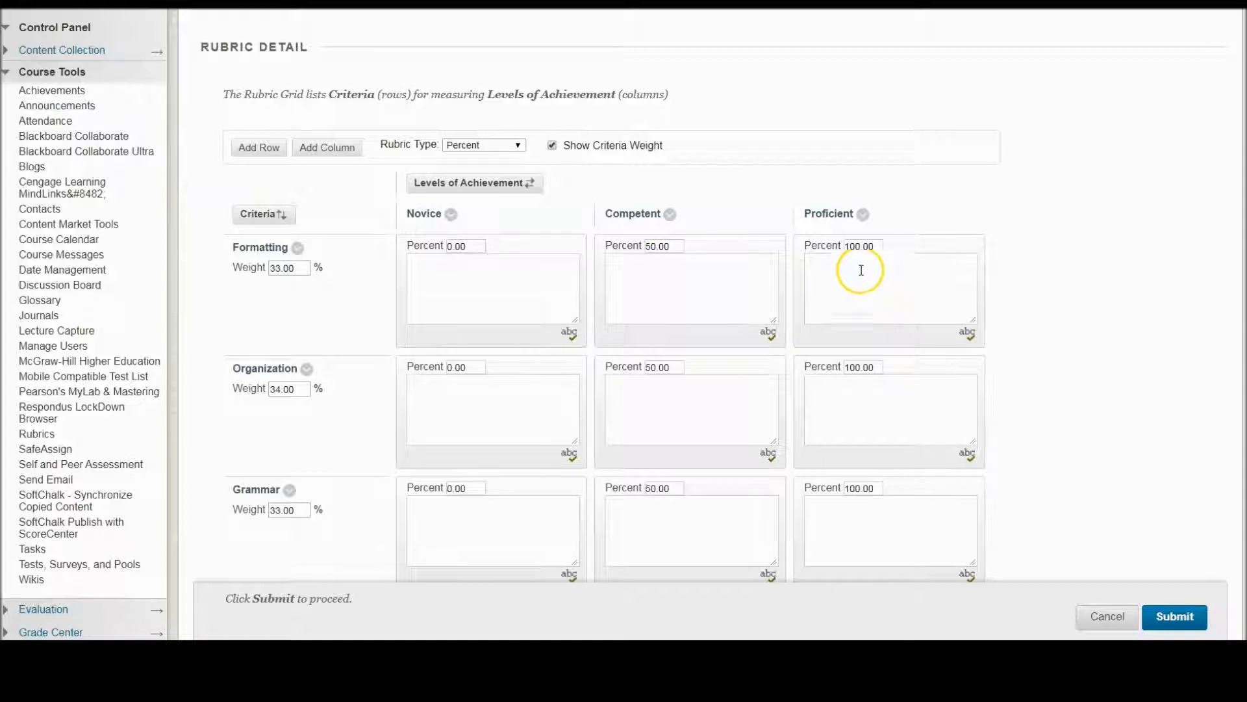
left_click(518, 146)
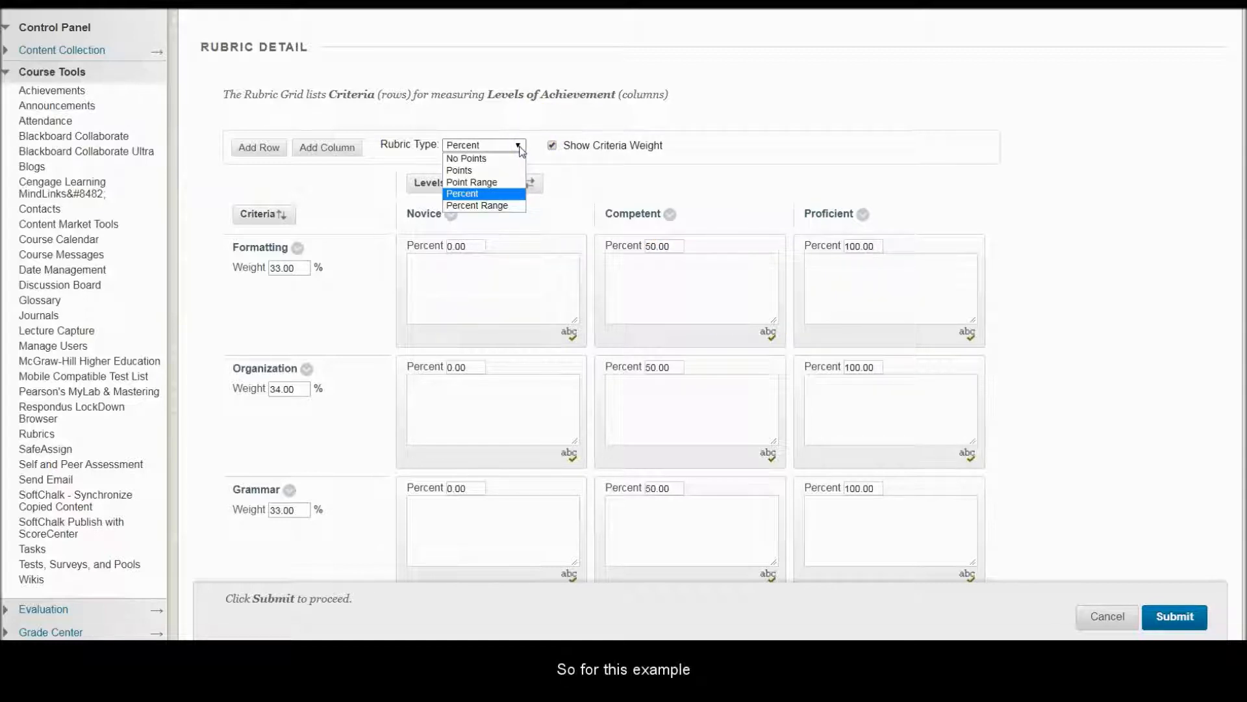
left_click(491, 174)
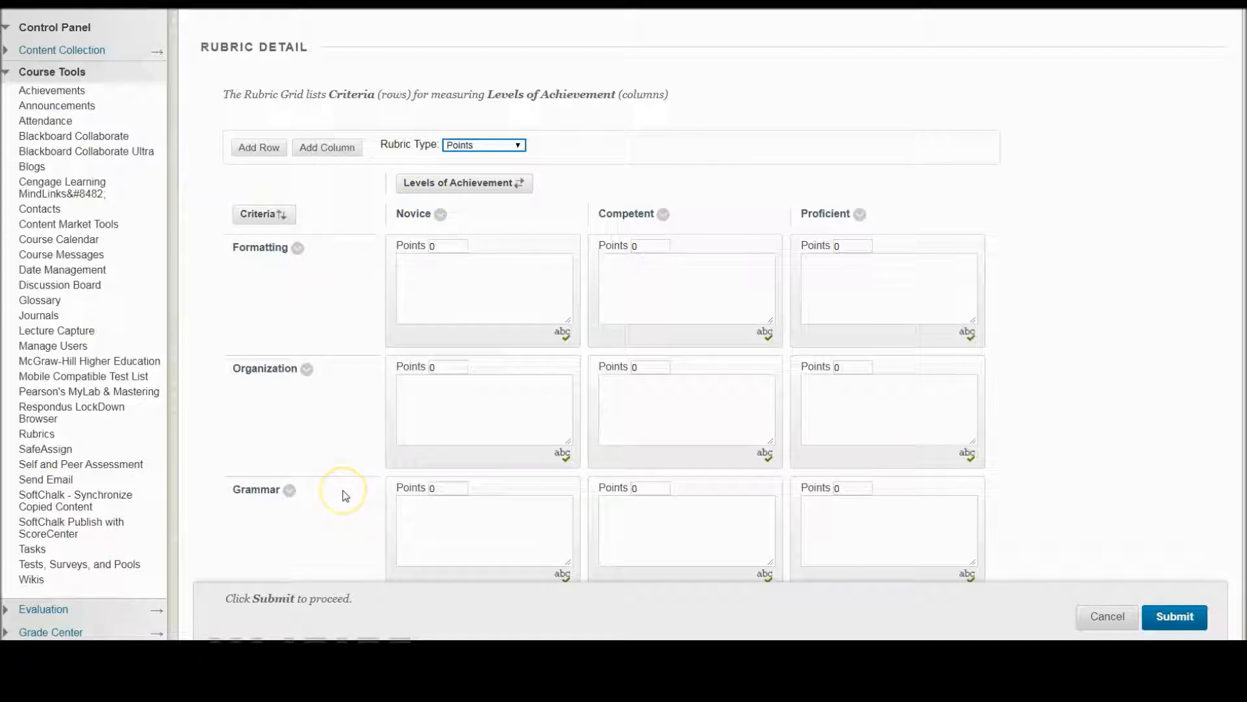
Step: Delete the Grammar row and rename the Formatting criterion to Introduction
left_click(290, 491)
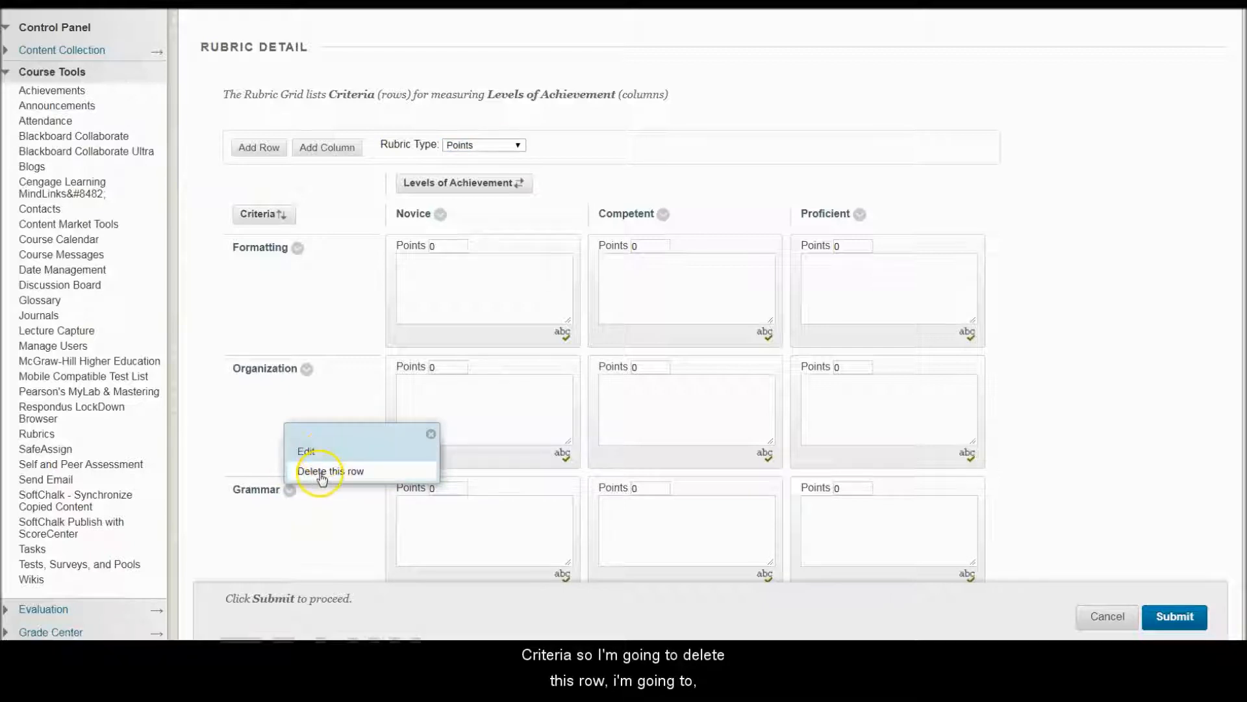
left_click(320, 472)
left_click(298, 249)
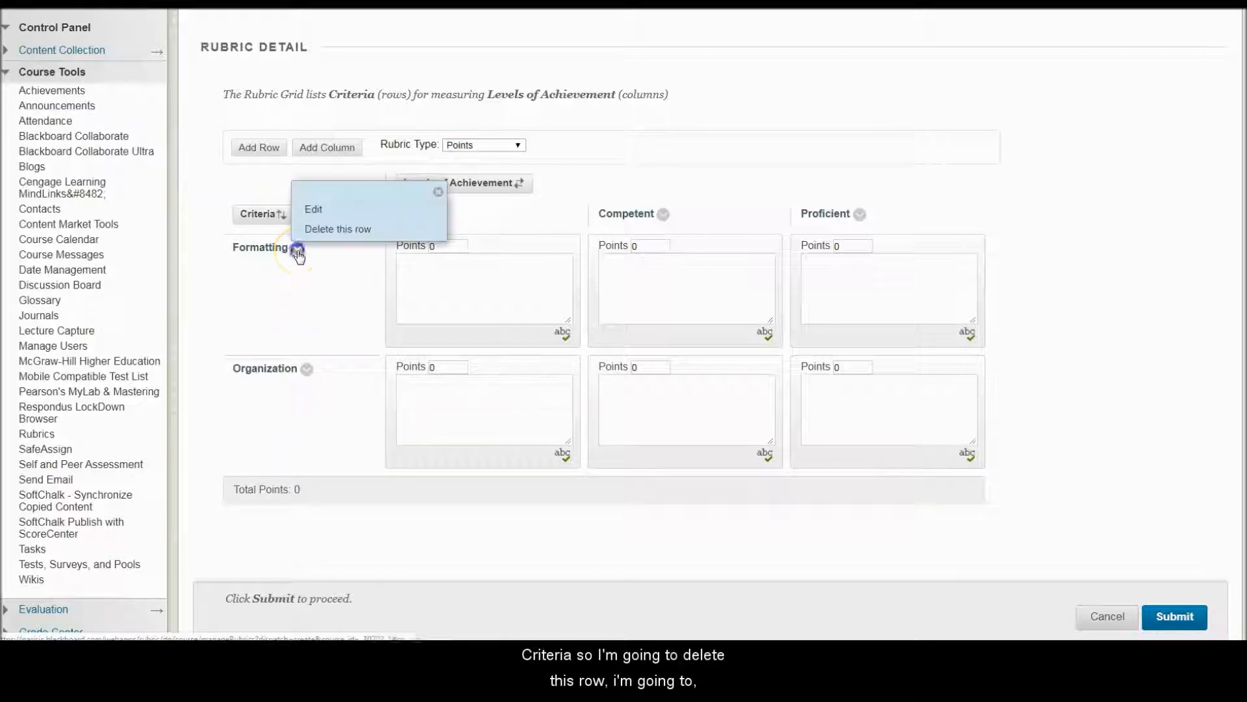
left_click(315, 209)
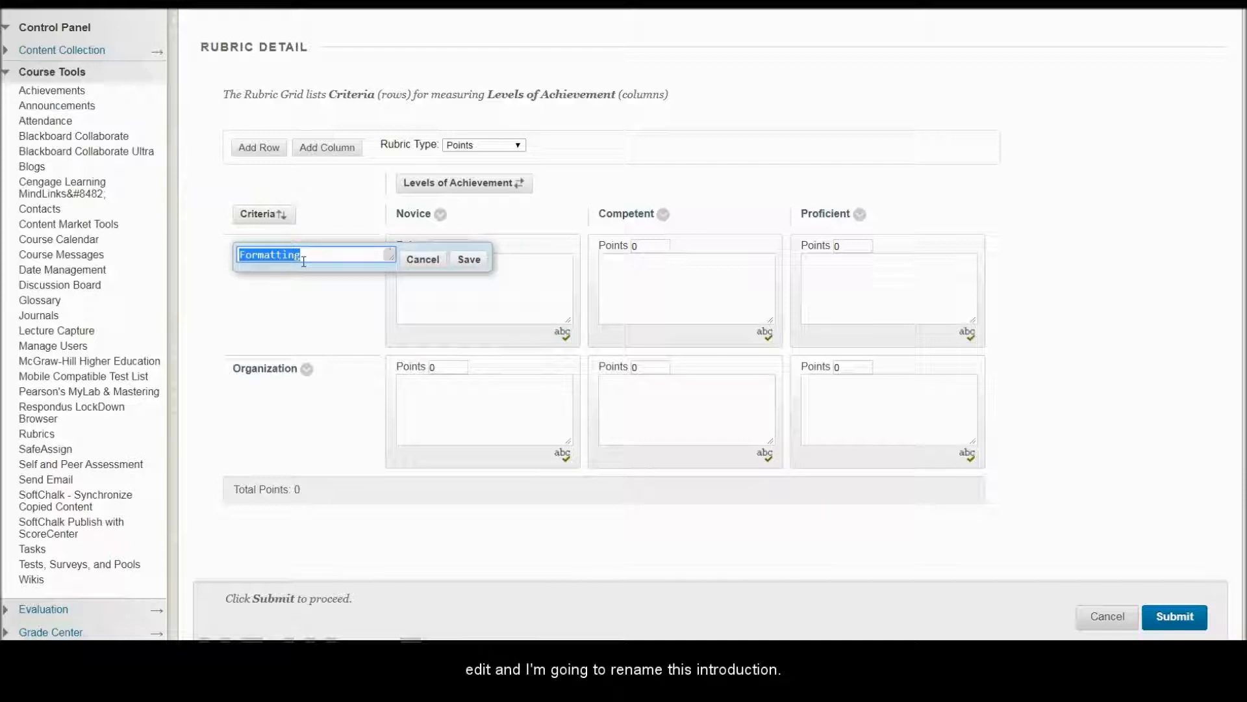
type("Introduction")
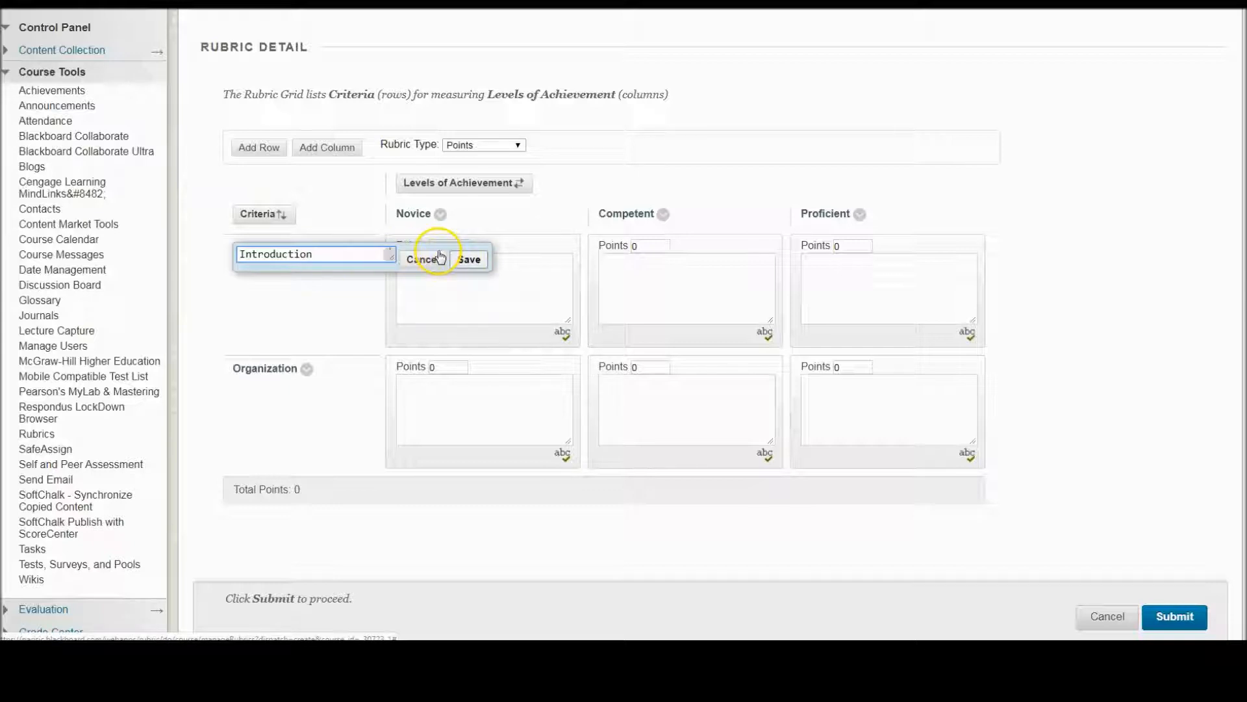
left_click(464, 258)
Step: Rename the Organization criterion to Response
left_click(308, 370)
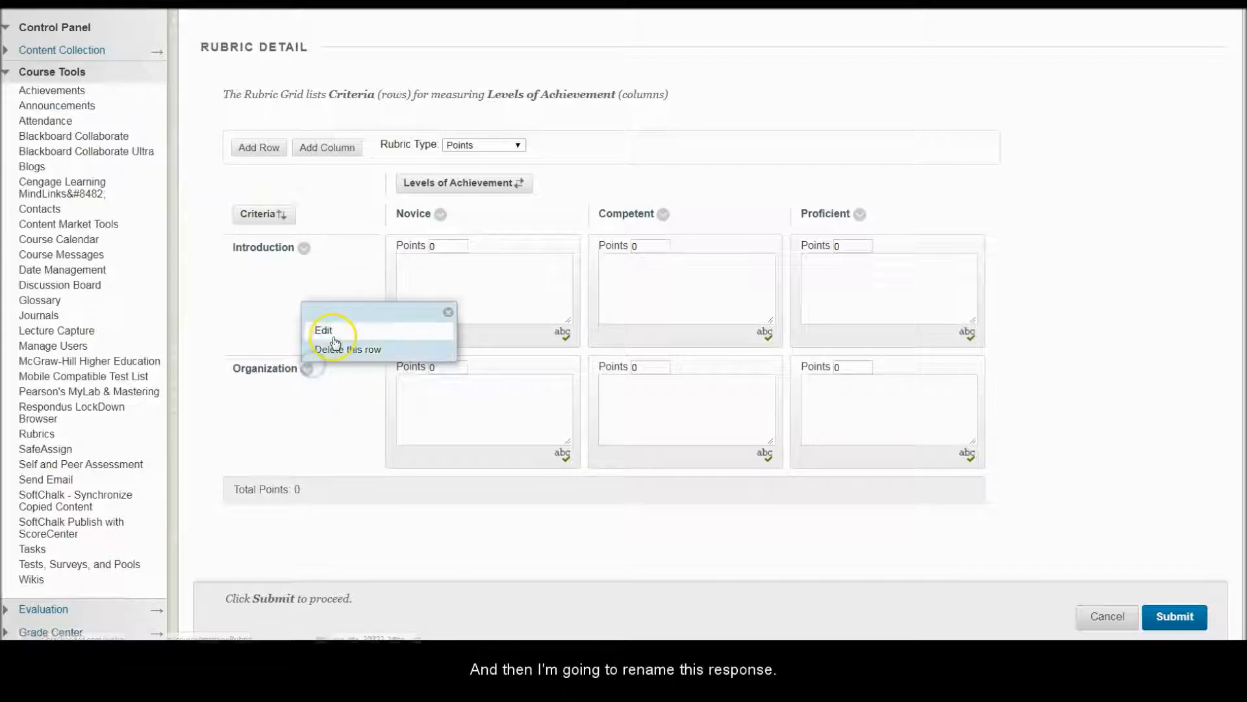
left_click(333, 333)
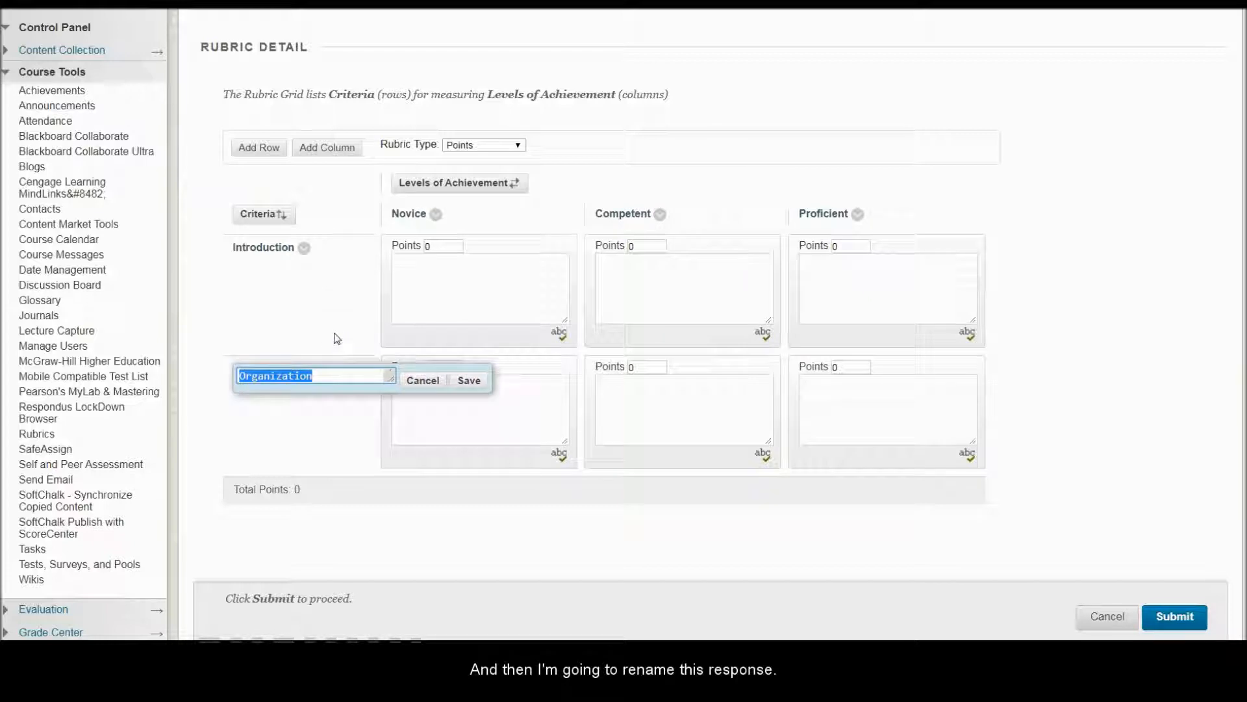
type("Response")
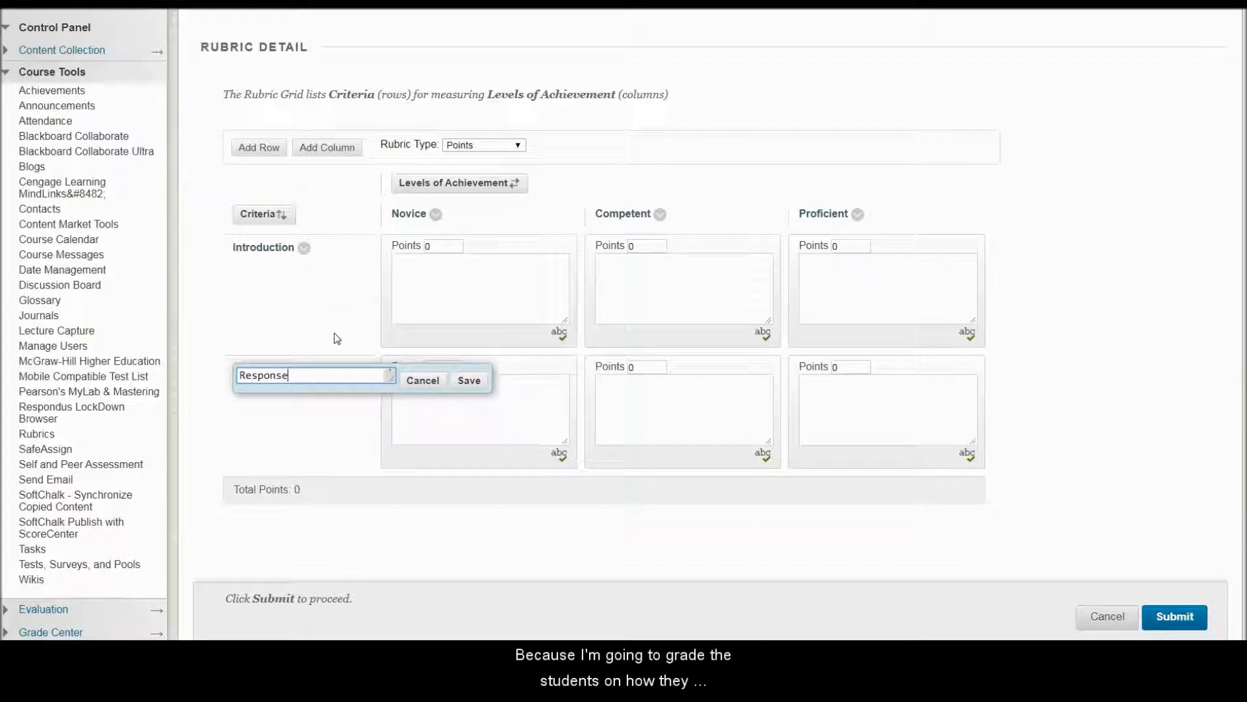
left_click(469, 380)
left_click(316, 328)
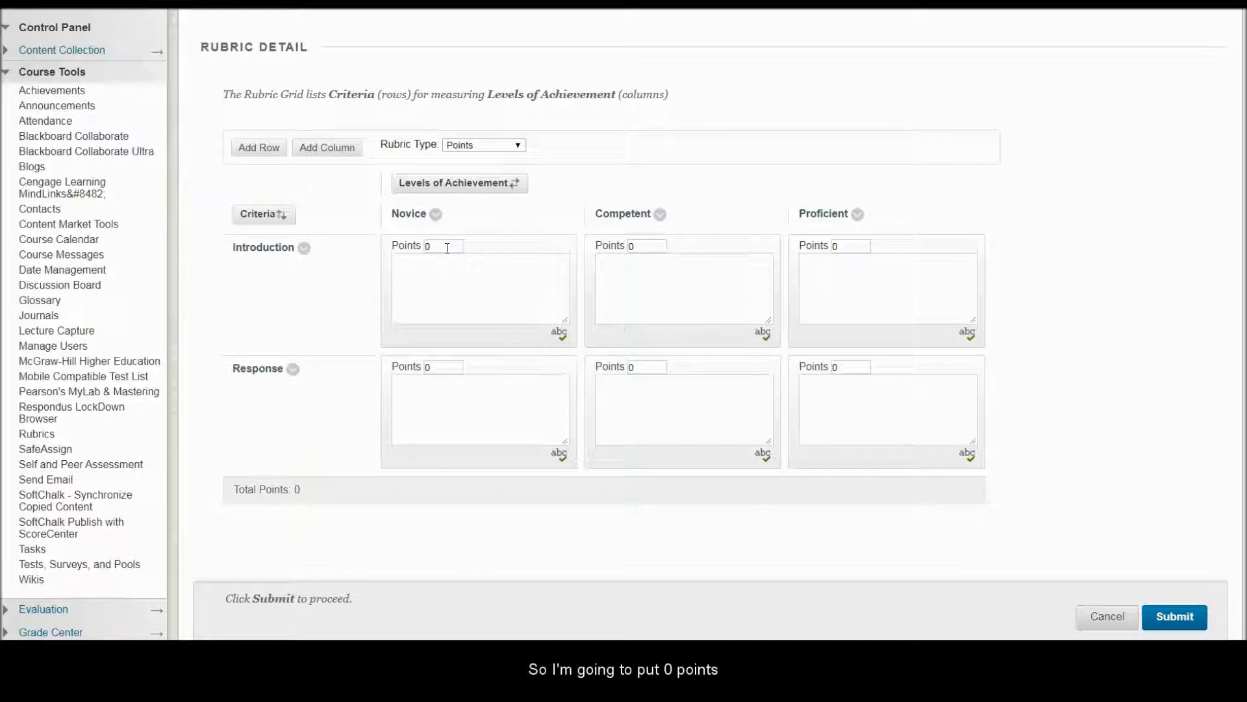
Step: Enter the description "No Introduction" for the Novice level of the Introduction row
left_click(423, 247)
left_click(433, 274)
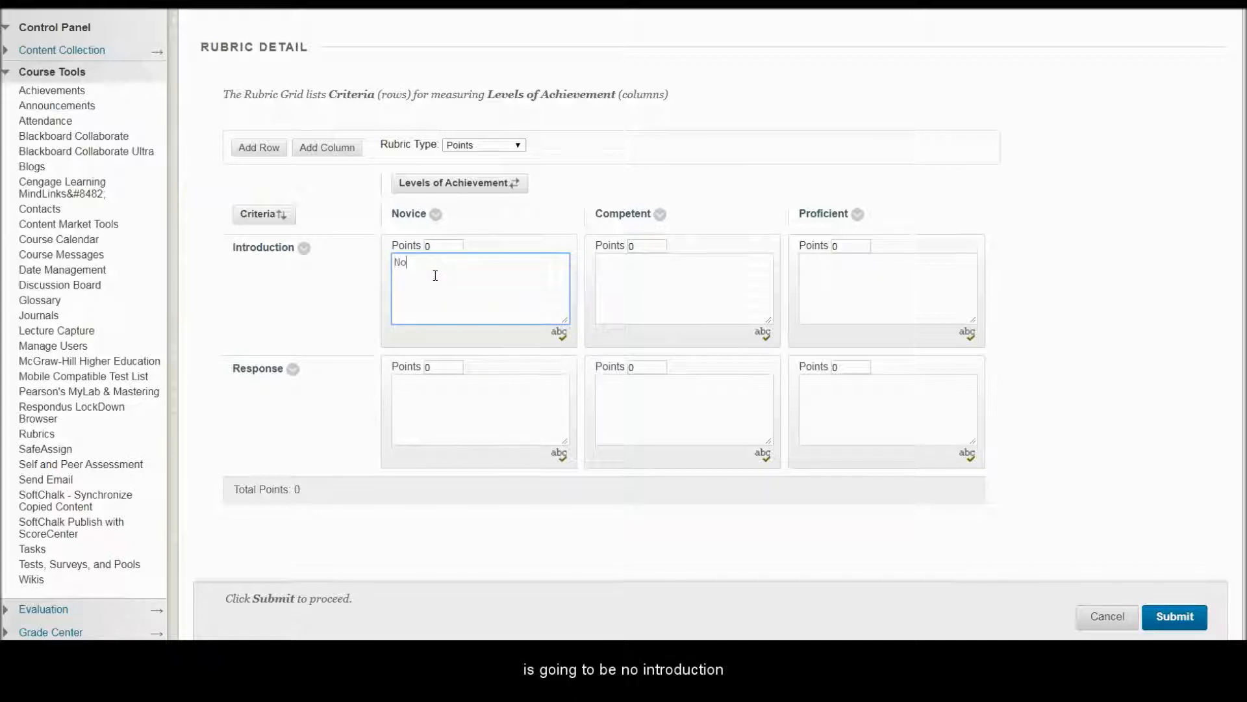
type("No Introduction")
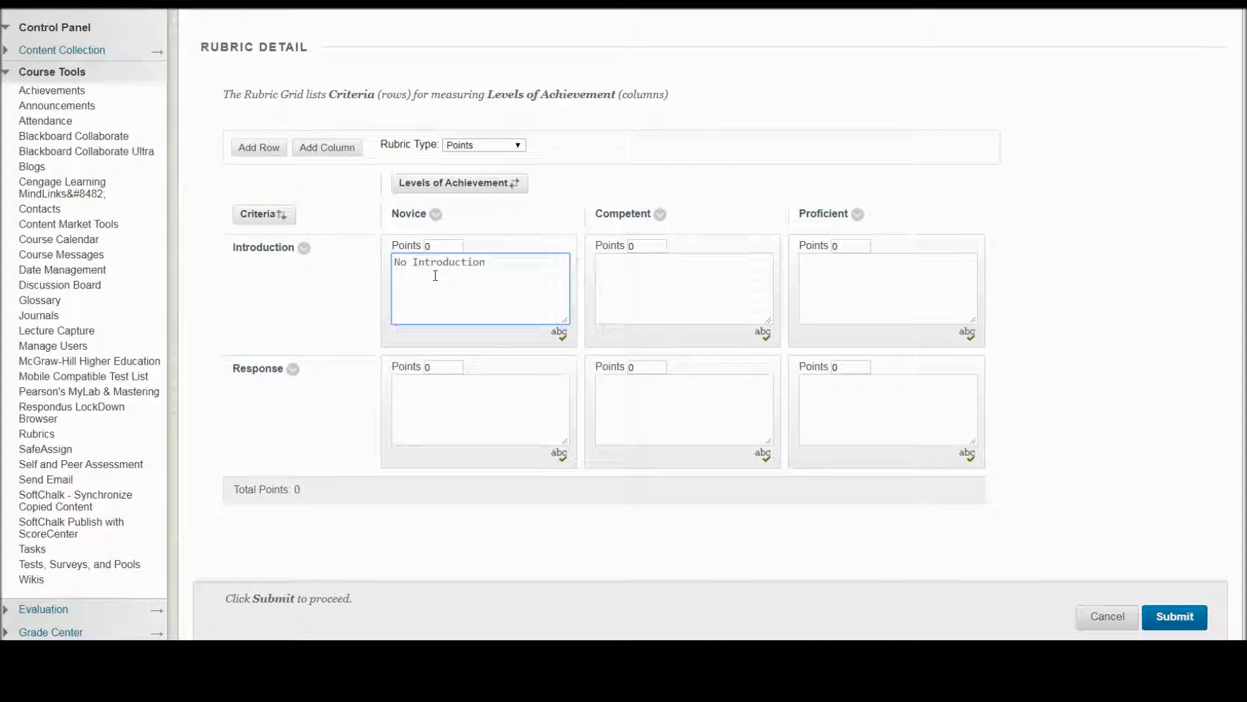
Step: Give the Competent level of the Introduction row 25 points and the description "Minimal Introduction"
left_click(628, 244)
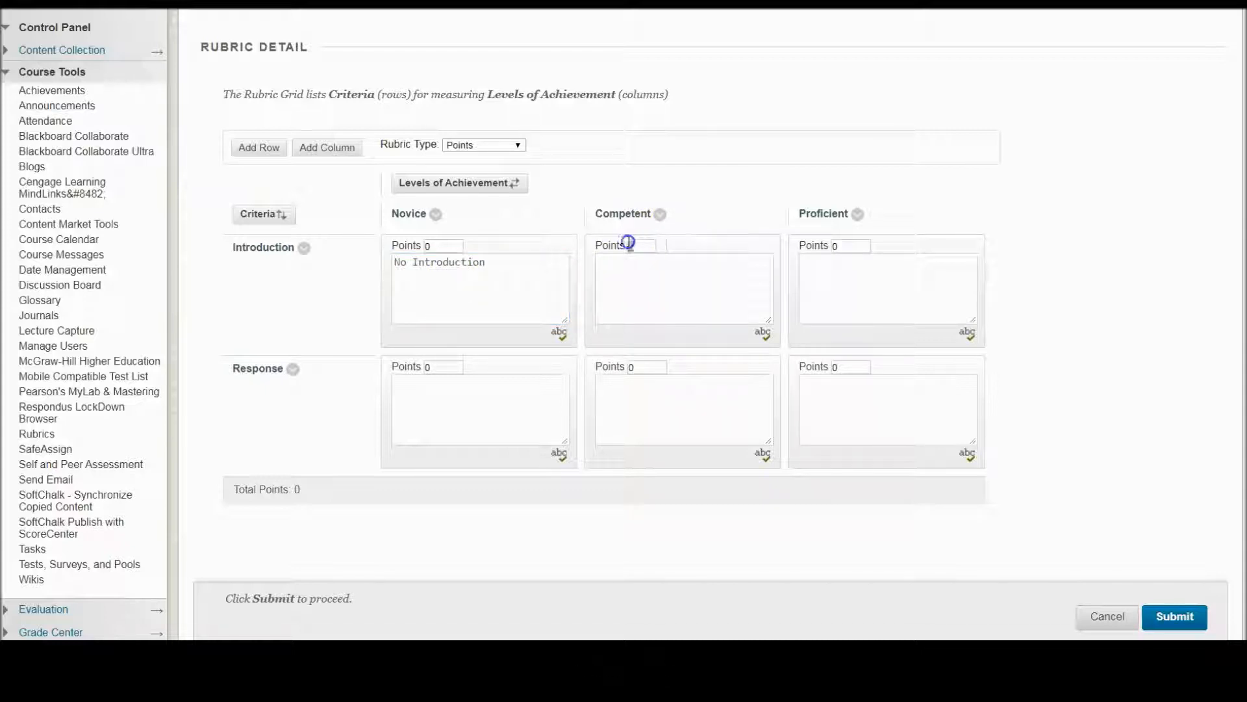
type("25")
left_click(670, 269)
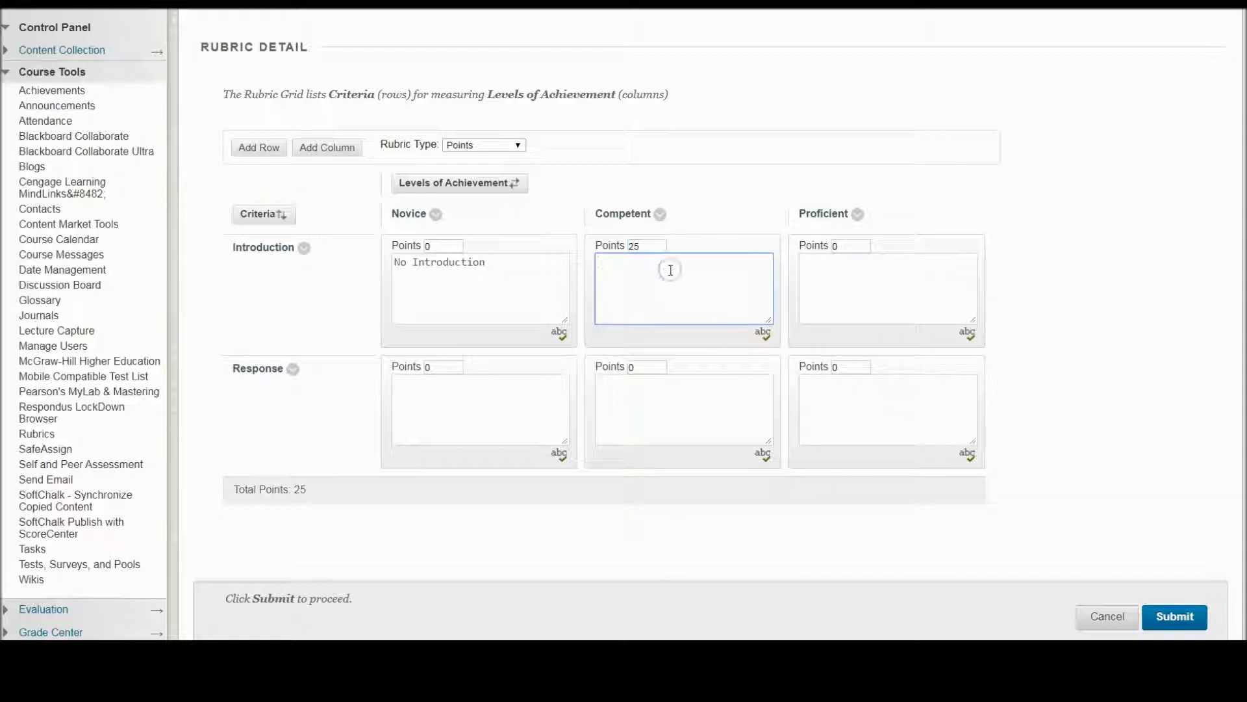
type("M")
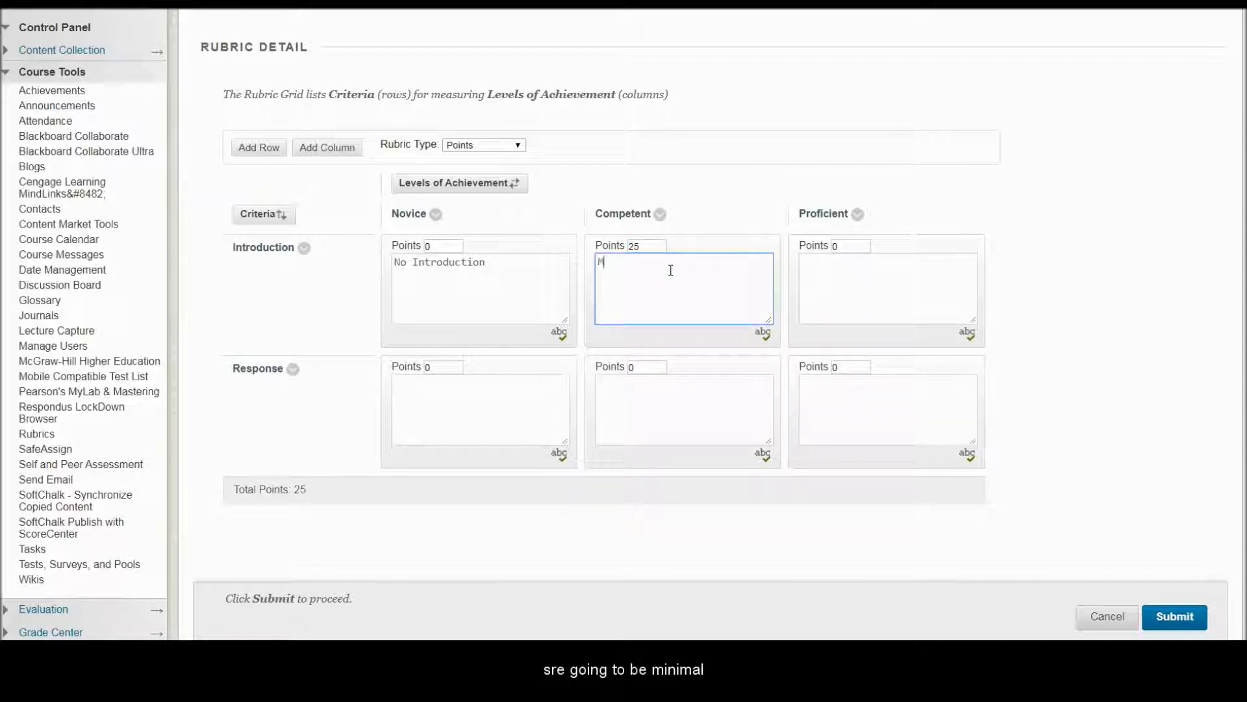
type("inimal Introduction")
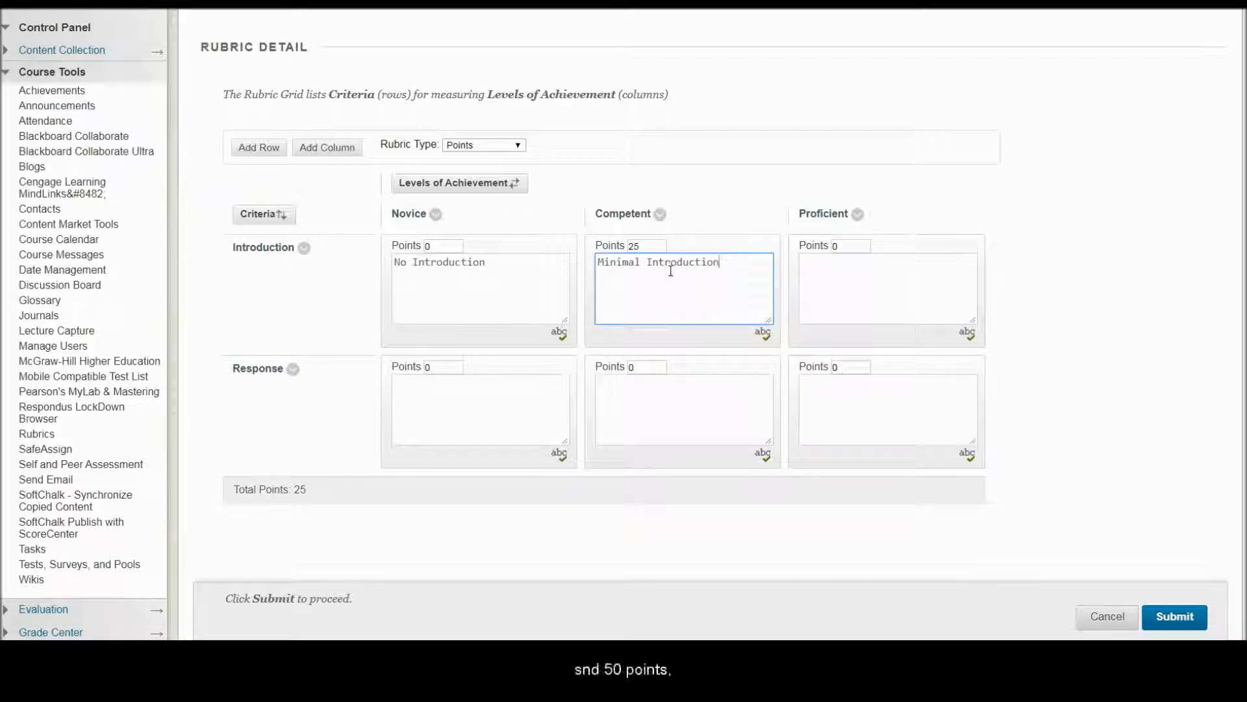
Step: Give the Proficient level of the Introduction row 50 points and the description "Complete Introduction"
left_click(856, 248)
left_click_drag(857, 248, 808, 246)
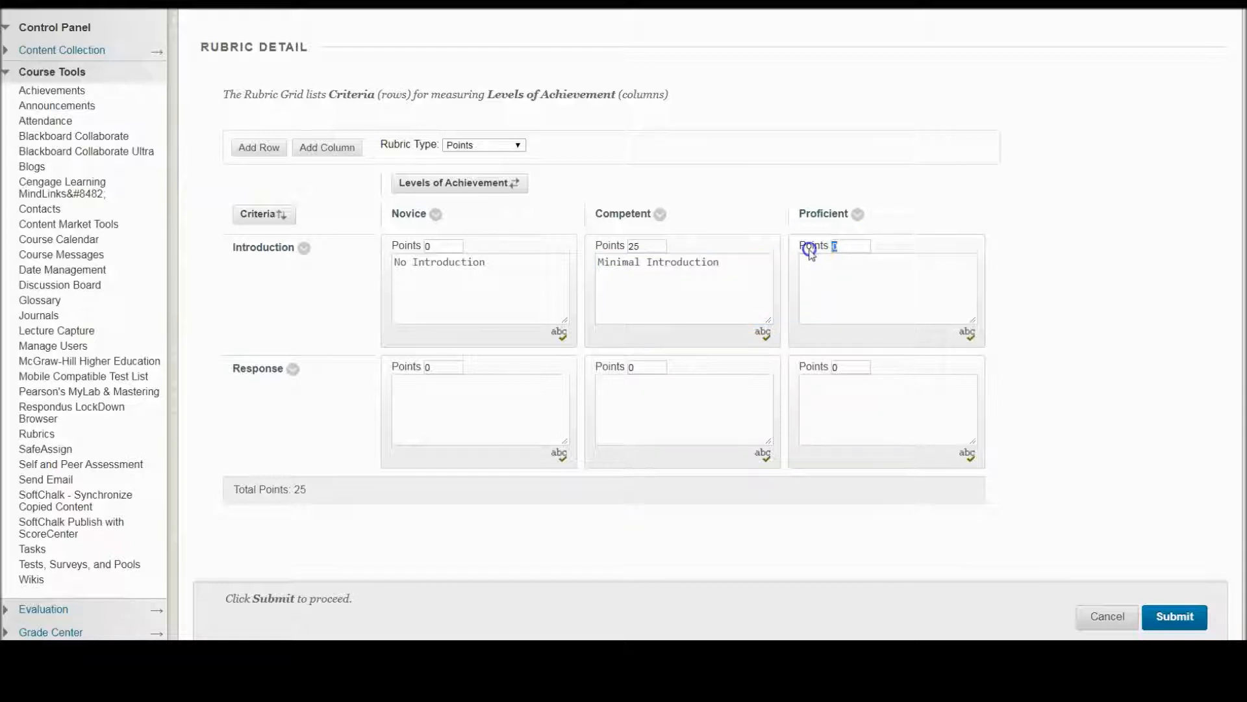
left_click(838, 271)
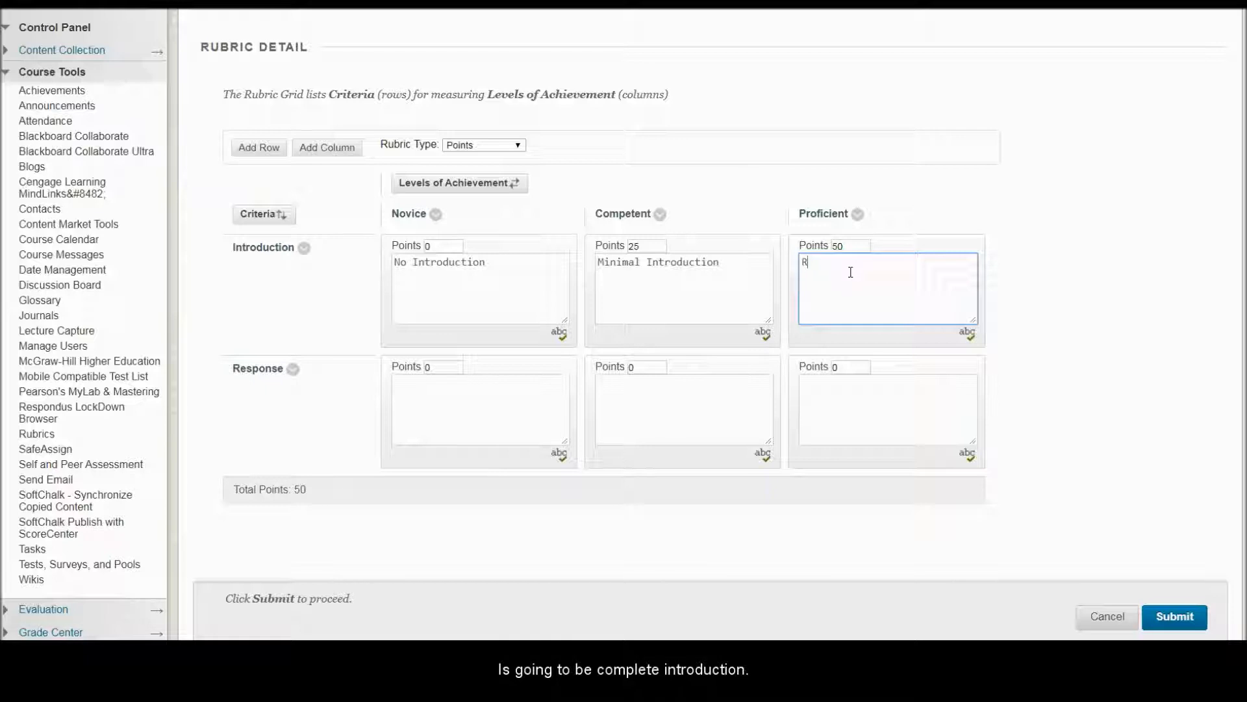
type("Complete Introduction")
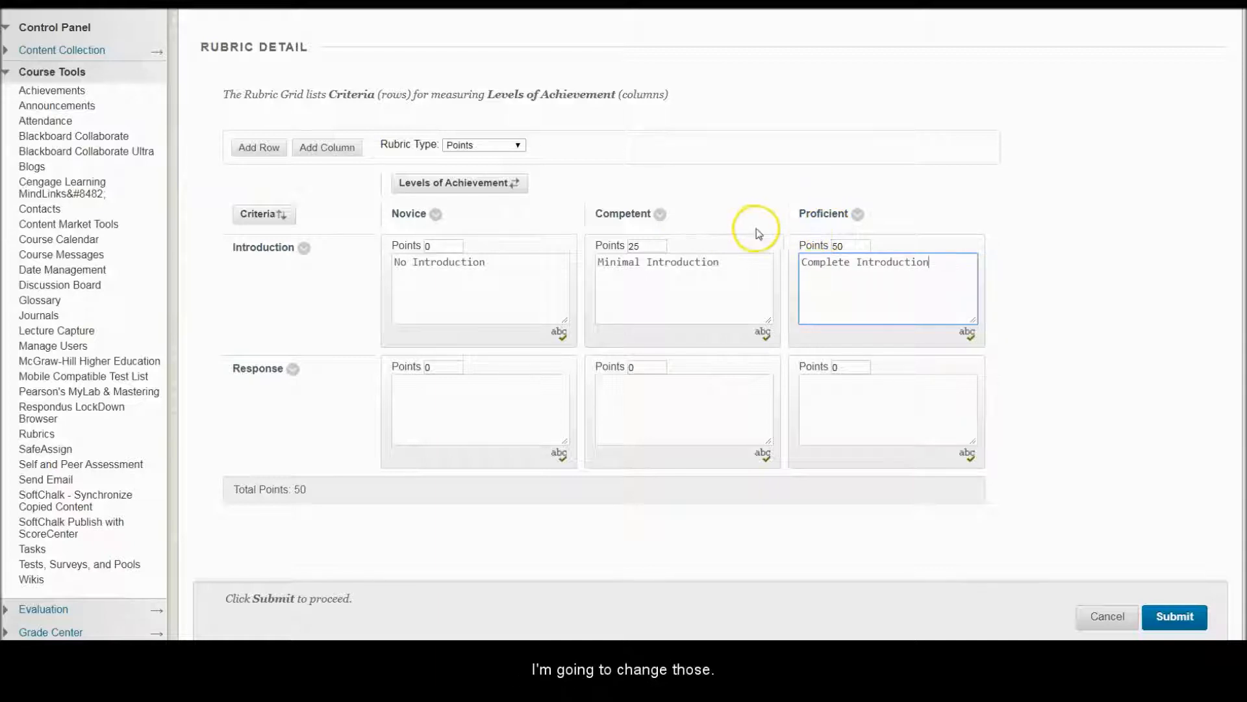
Step: Rename the Novice achievement level to Not Acceptable
left_click(436, 214)
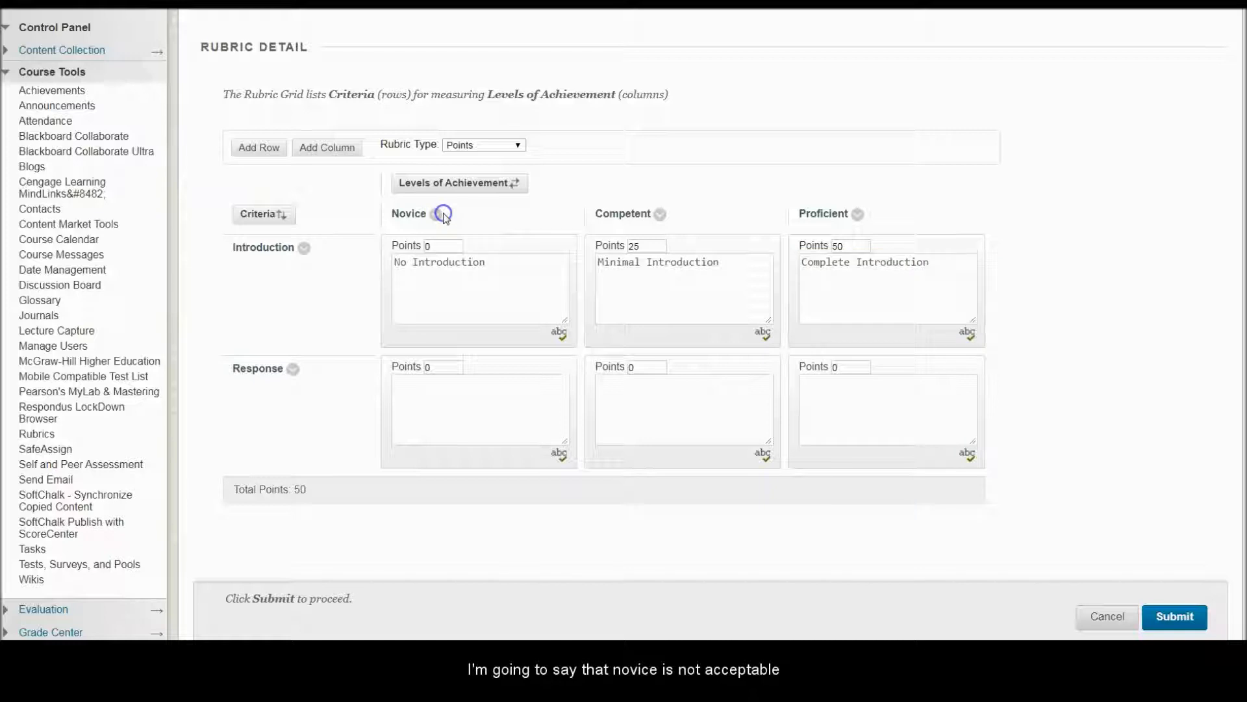
left_click(455, 175)
type("No")
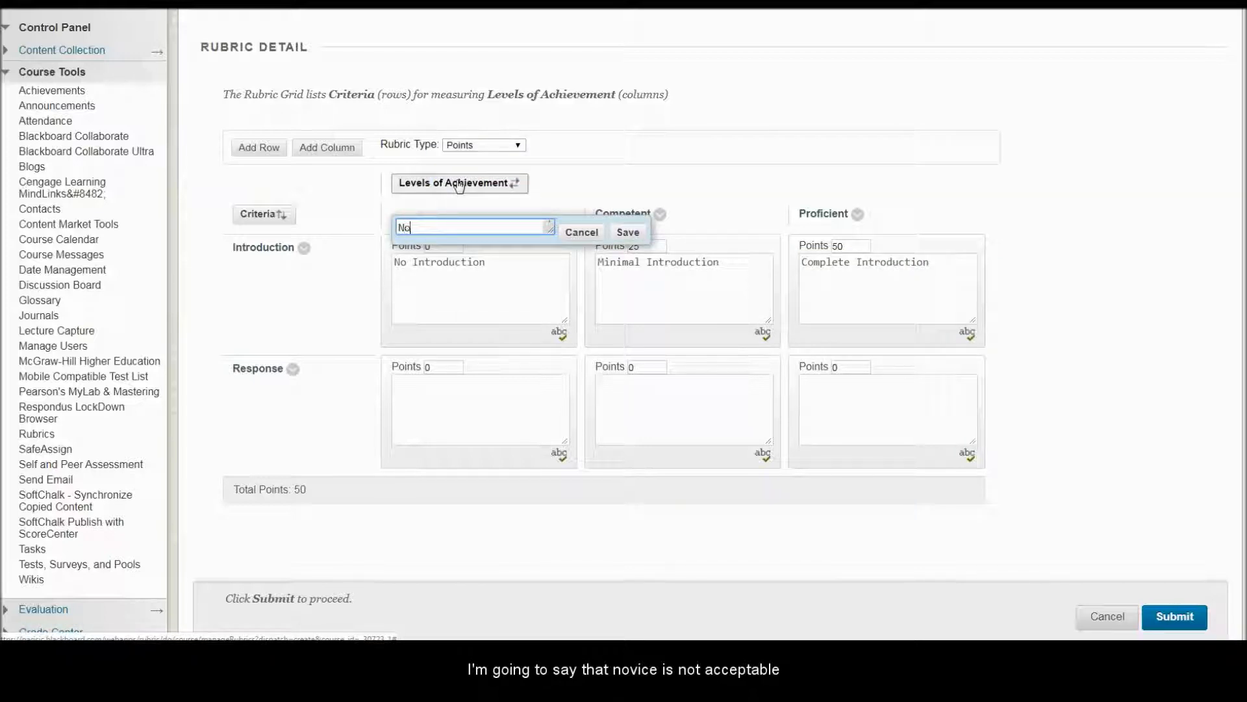
type("t Acceptable")
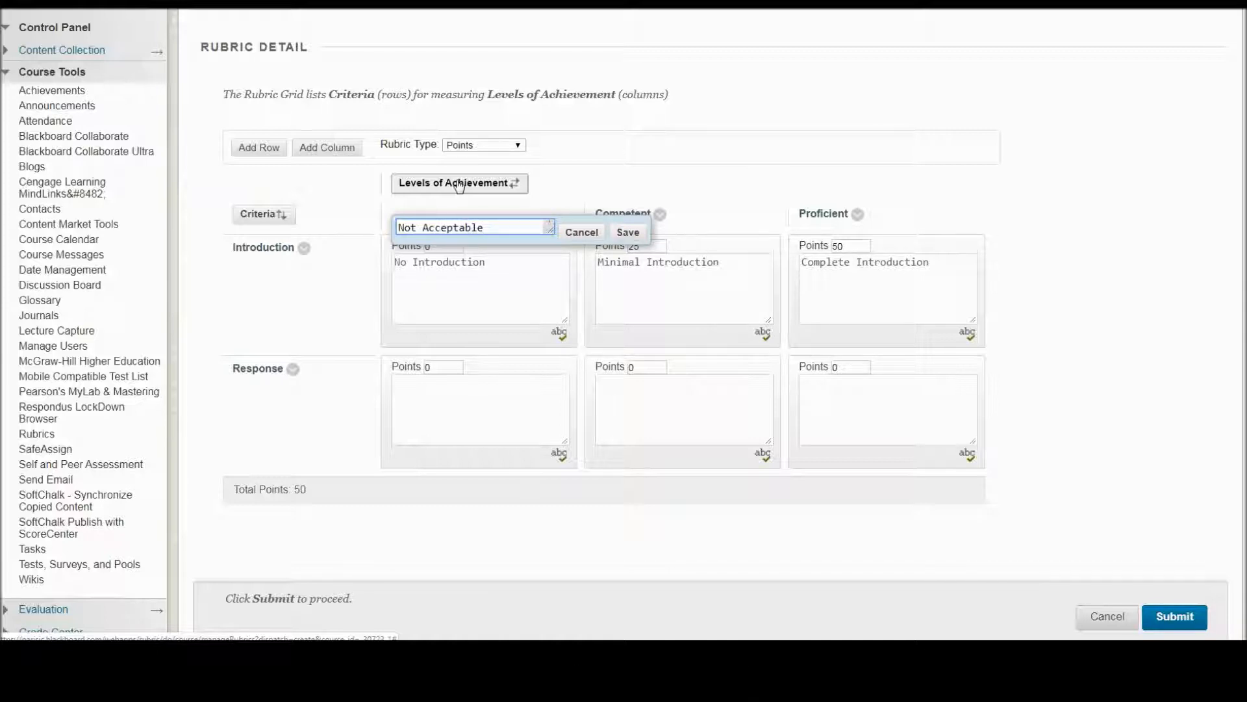
left_click(629, 233)
Step: Rename the Competent achievement level to Need Improvement
left_click(659, 216)
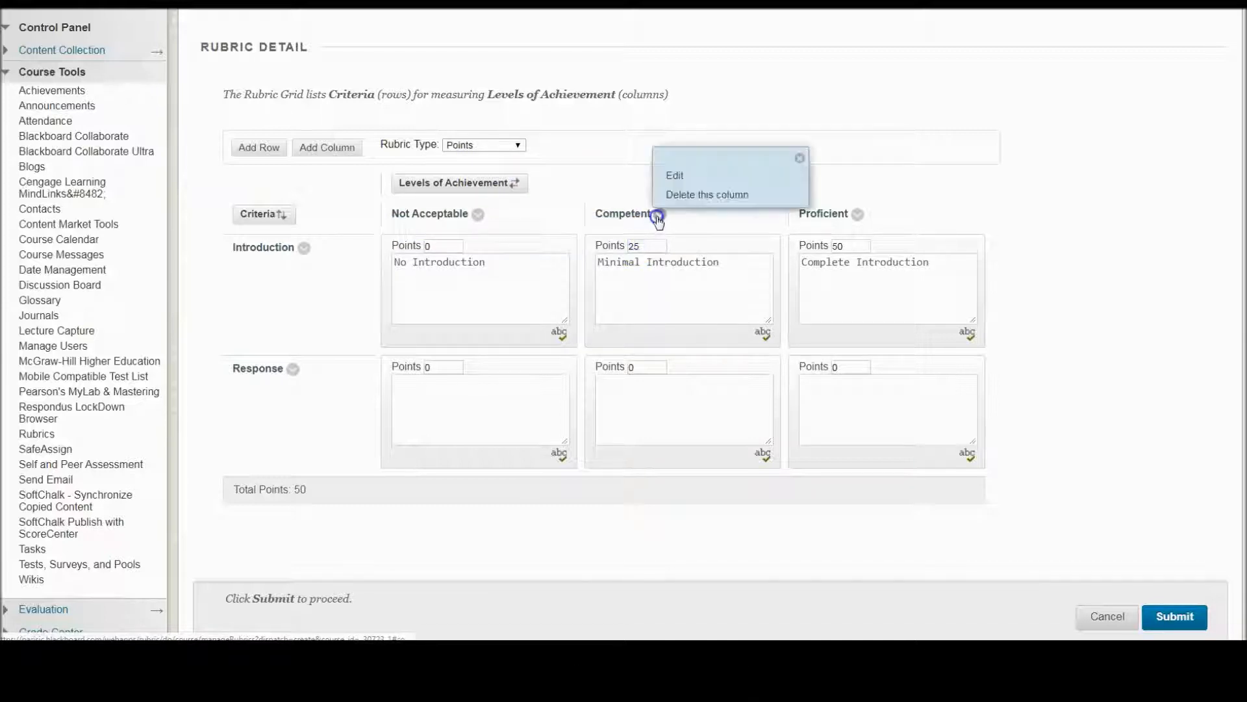
left_click(675, 175)
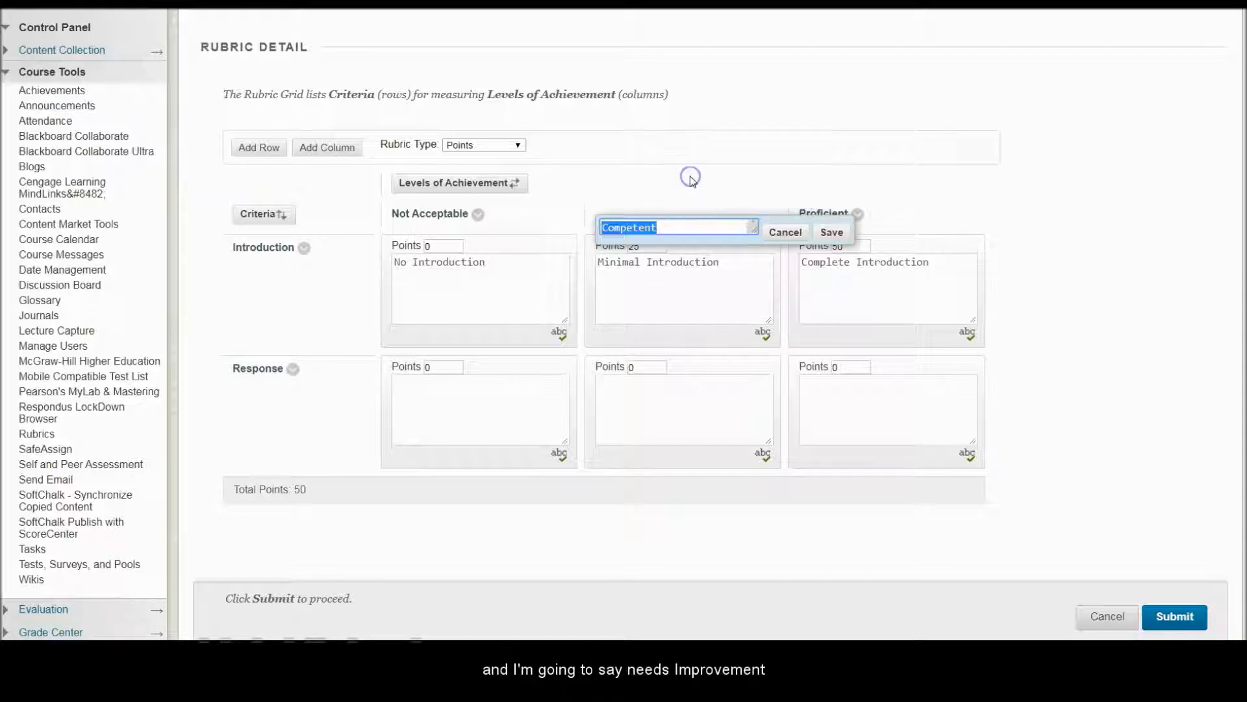
type("Nee")
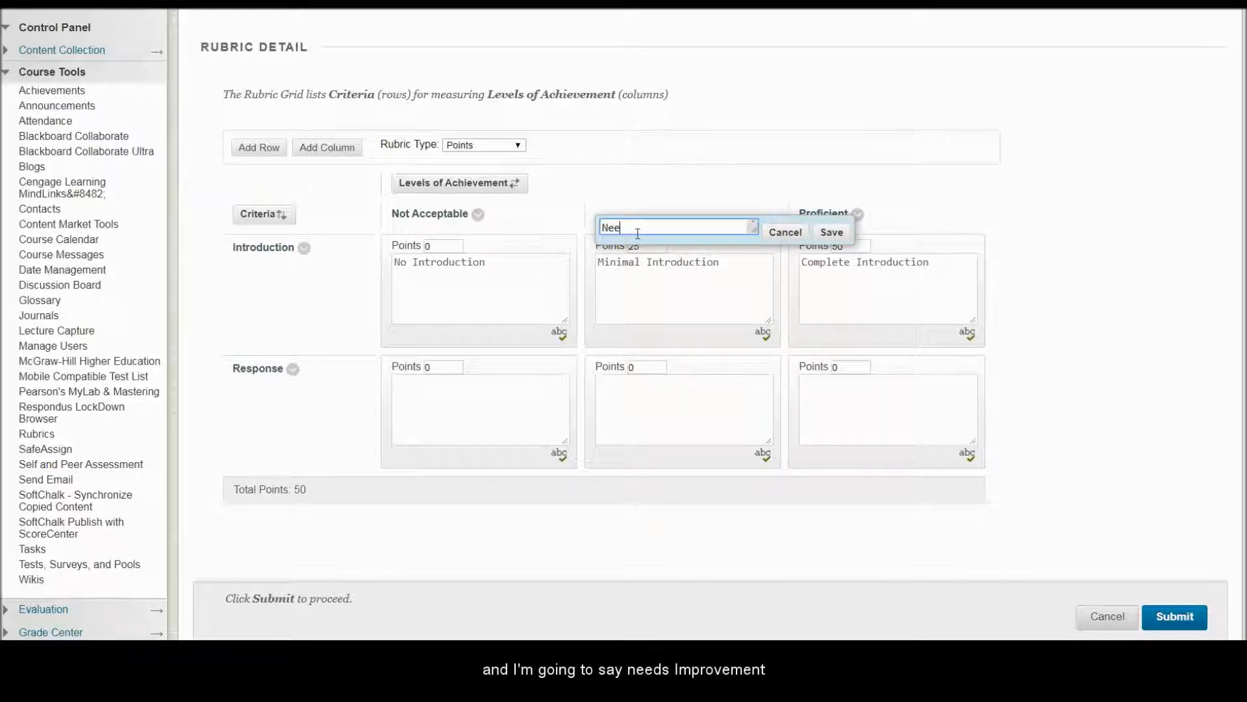
type("d Improvement")
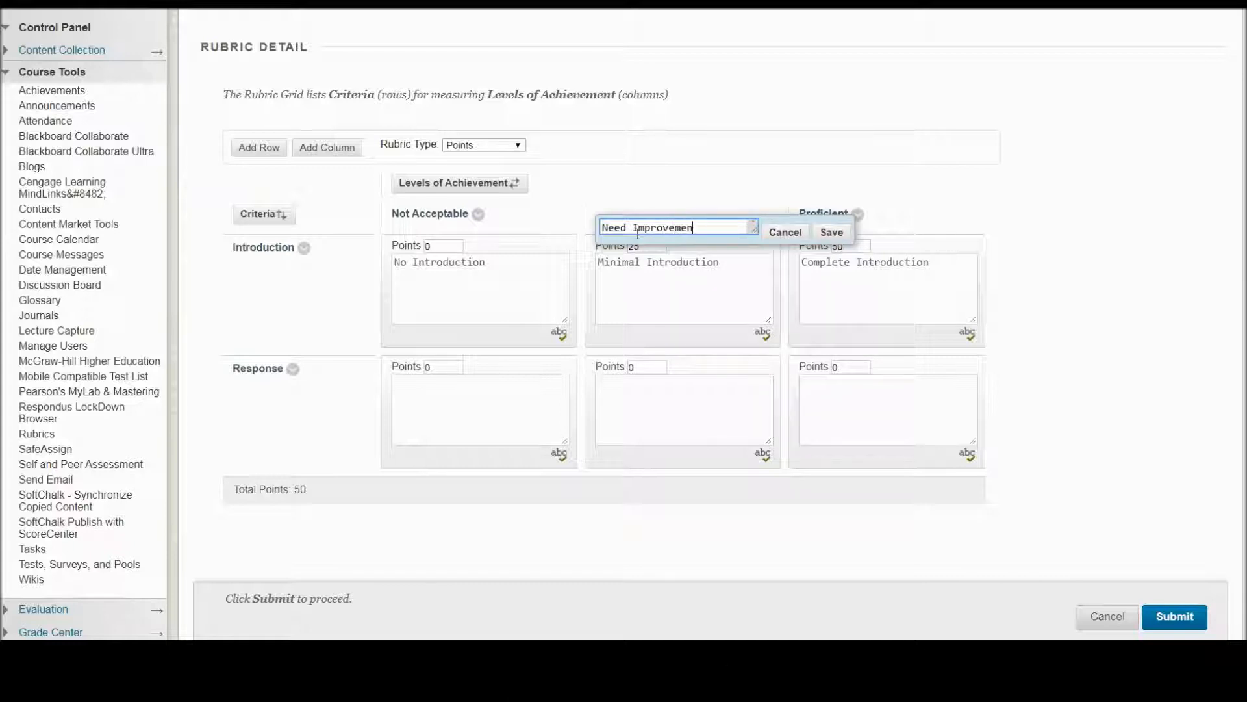
left_click(829, 232)
Step: Rename the Proficient achievement level to Meets Expectations
left_click(862, 215)
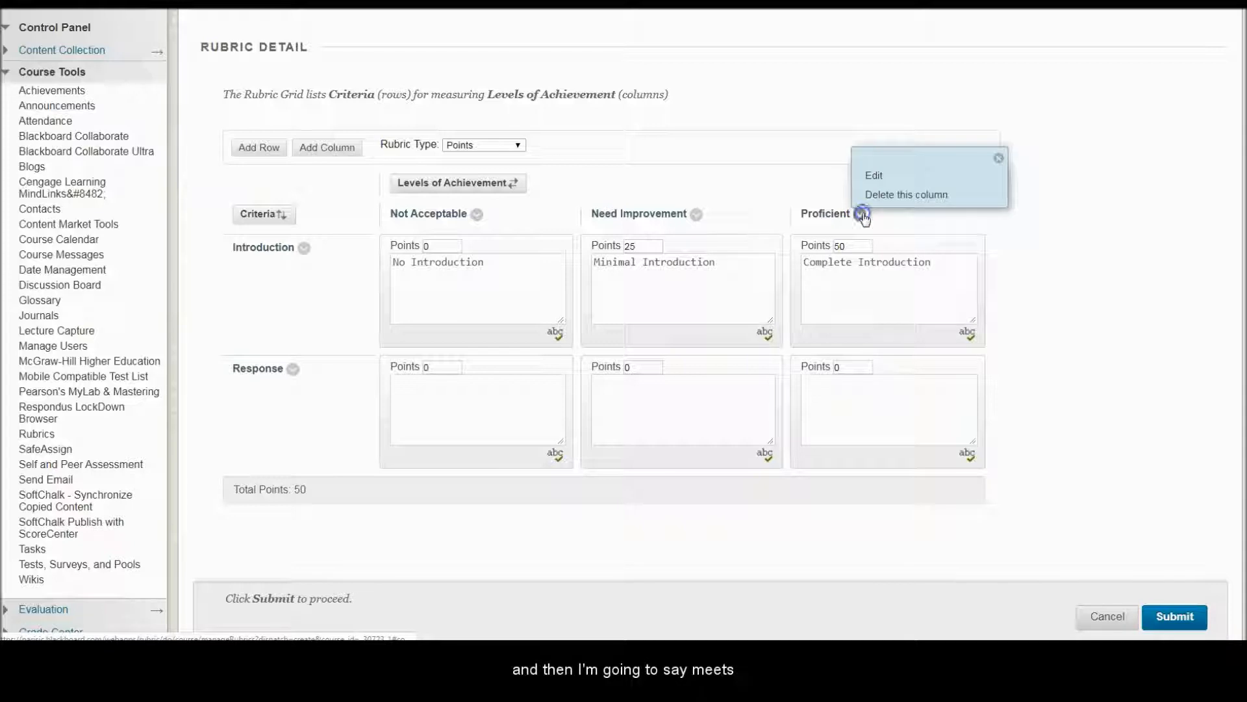
left_click(873, 175)
type("Meets Expectations")
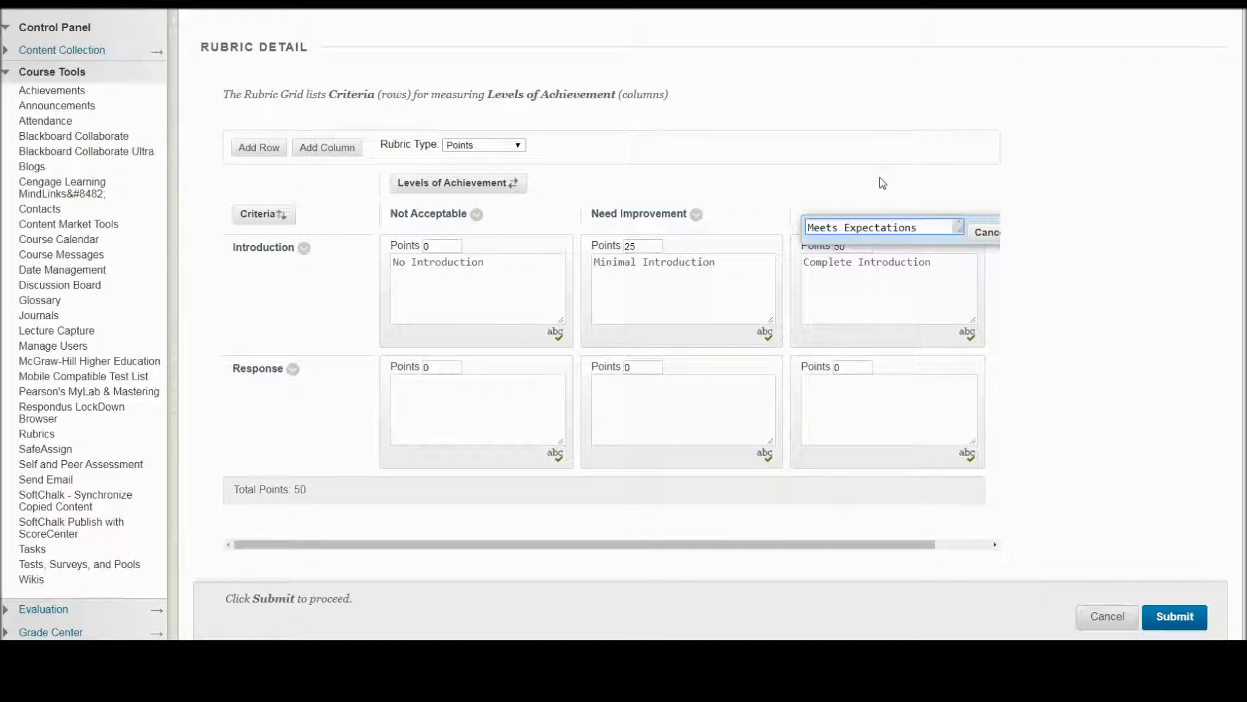
left_click(1006, 251)
left_click(1057, 269)
left_click(1046, 269)
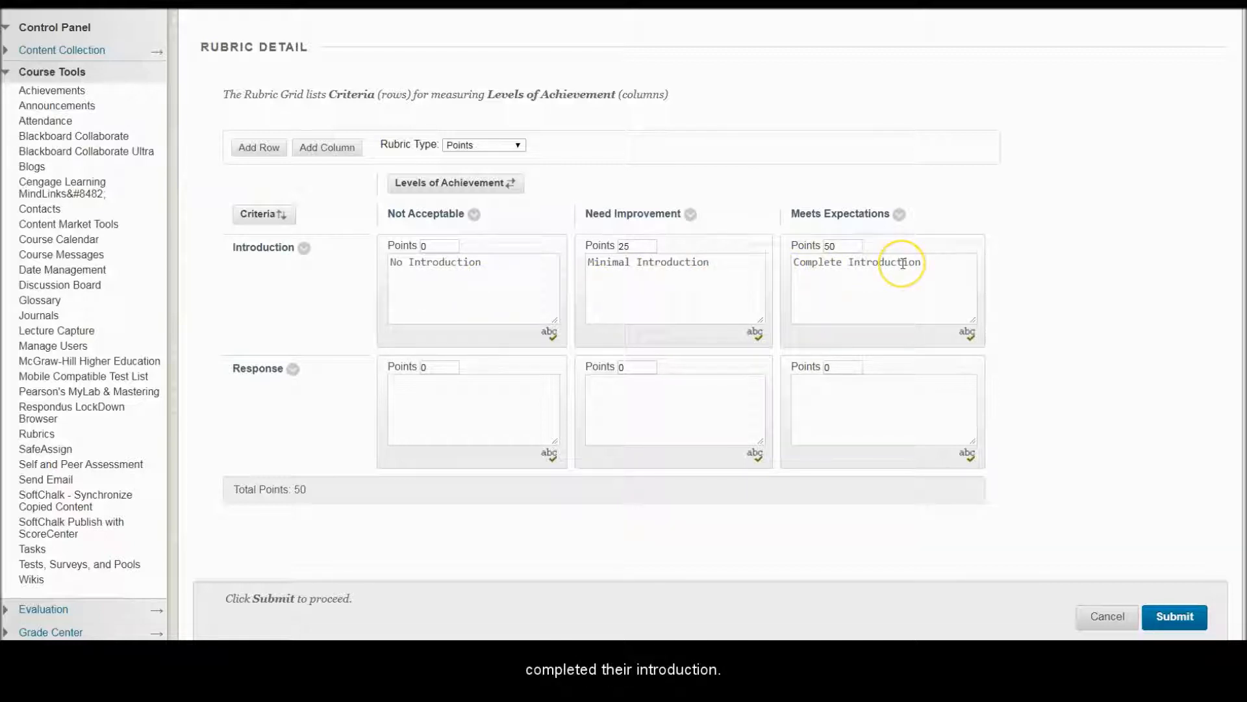
Step: In the Response row, describe Not Acceptable as "No Response to Others" and give Need Improvement 25 points with the description "Responds to few"
left_click(444, 385)
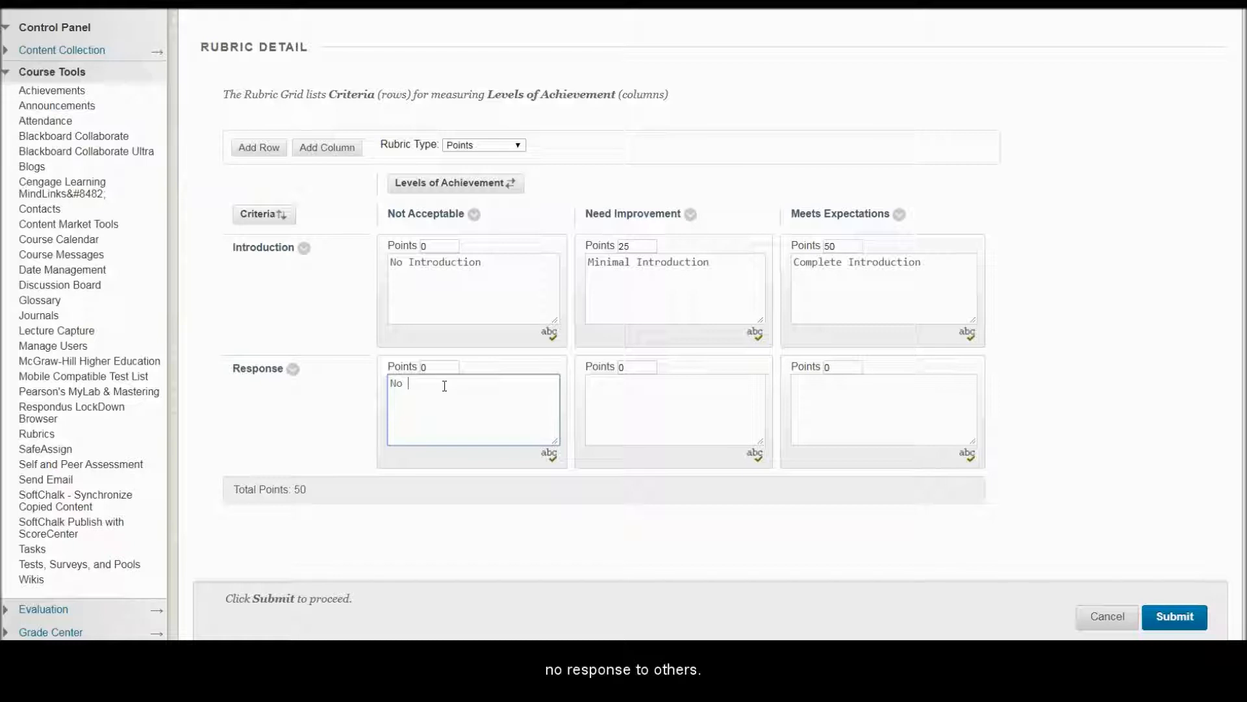
type("No Response to Others")
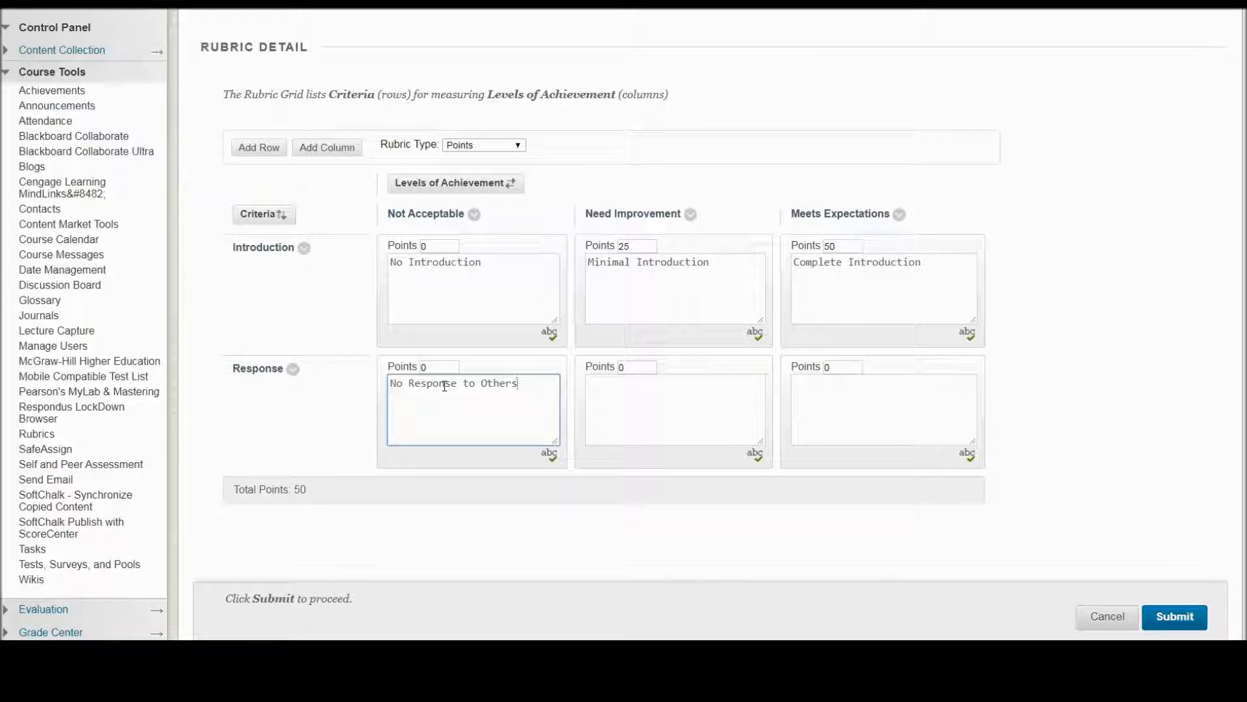
left_click(629, 375)
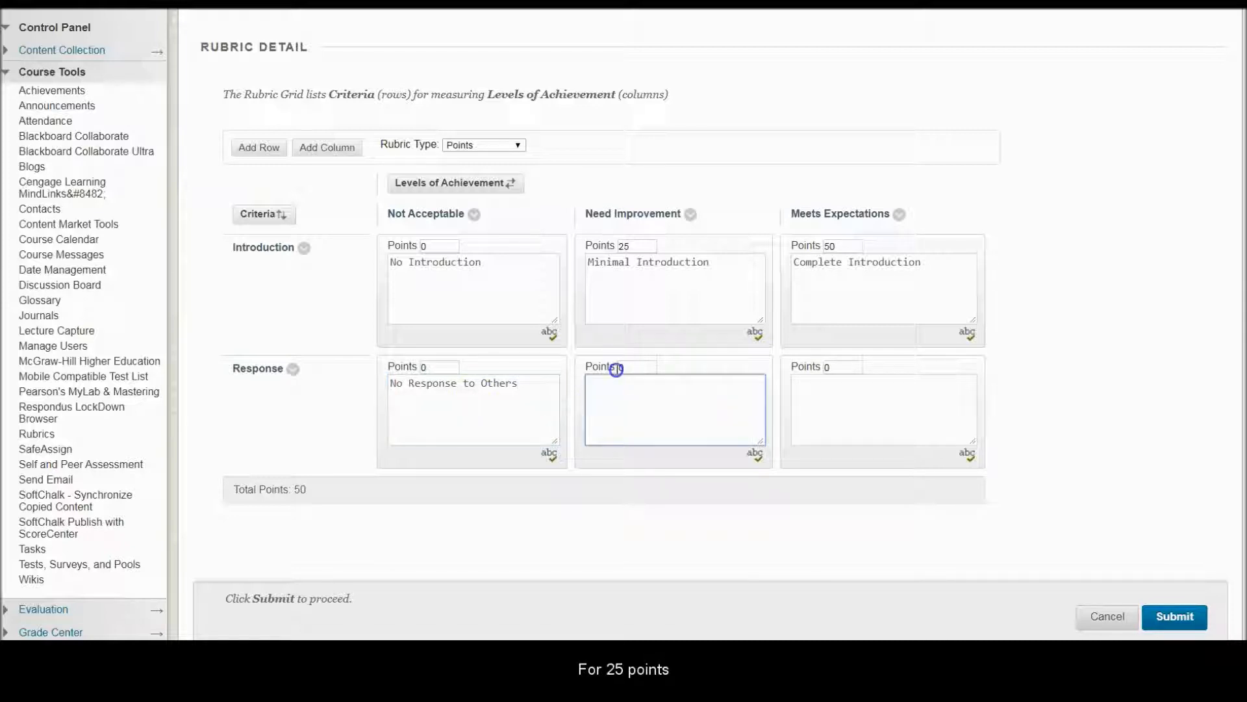
left_click(642, 366)
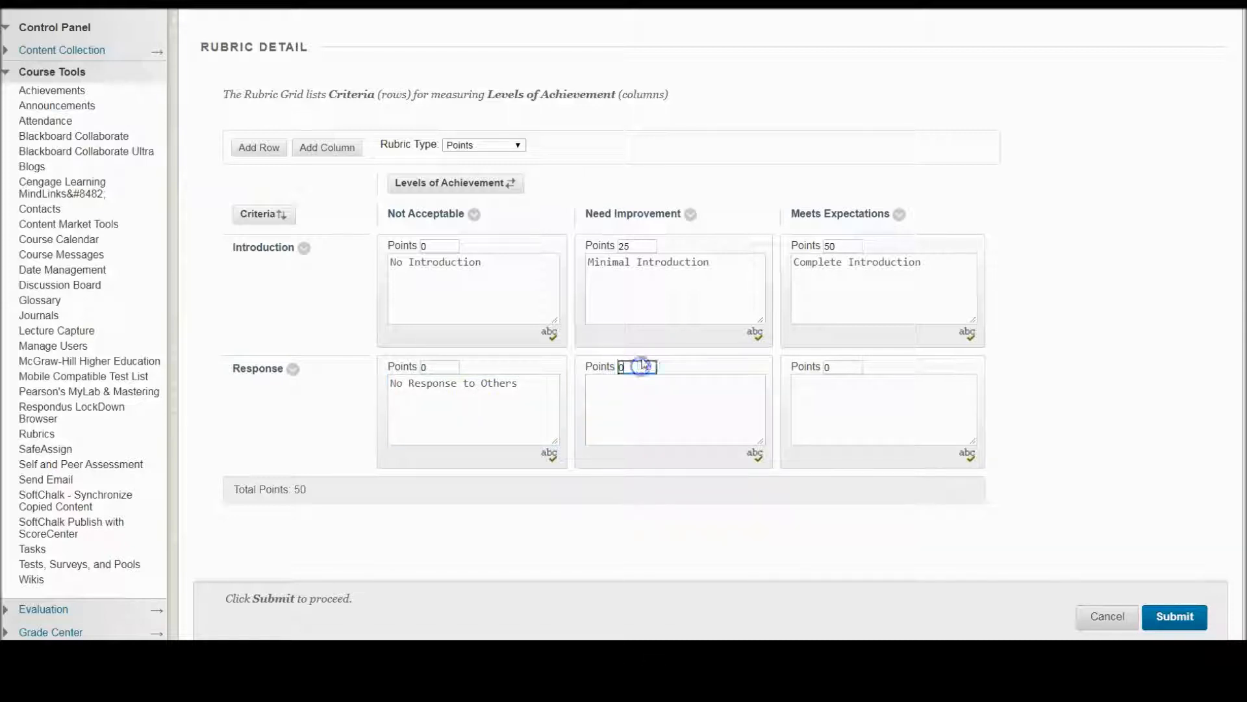
type("25")
left_click(680, 402)
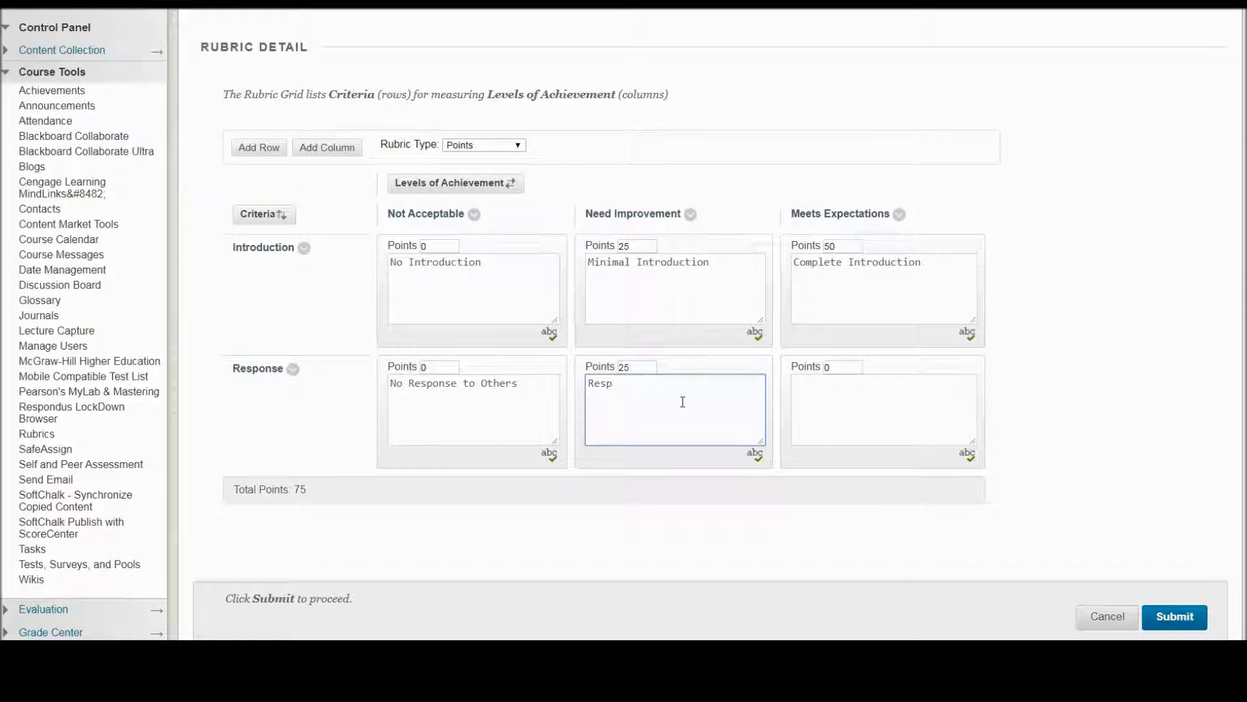
type("Responds to few")
Step: Give the Meets Expectations level of the Response row 50 points and the description "Responds to all"
left_click(817, 367)
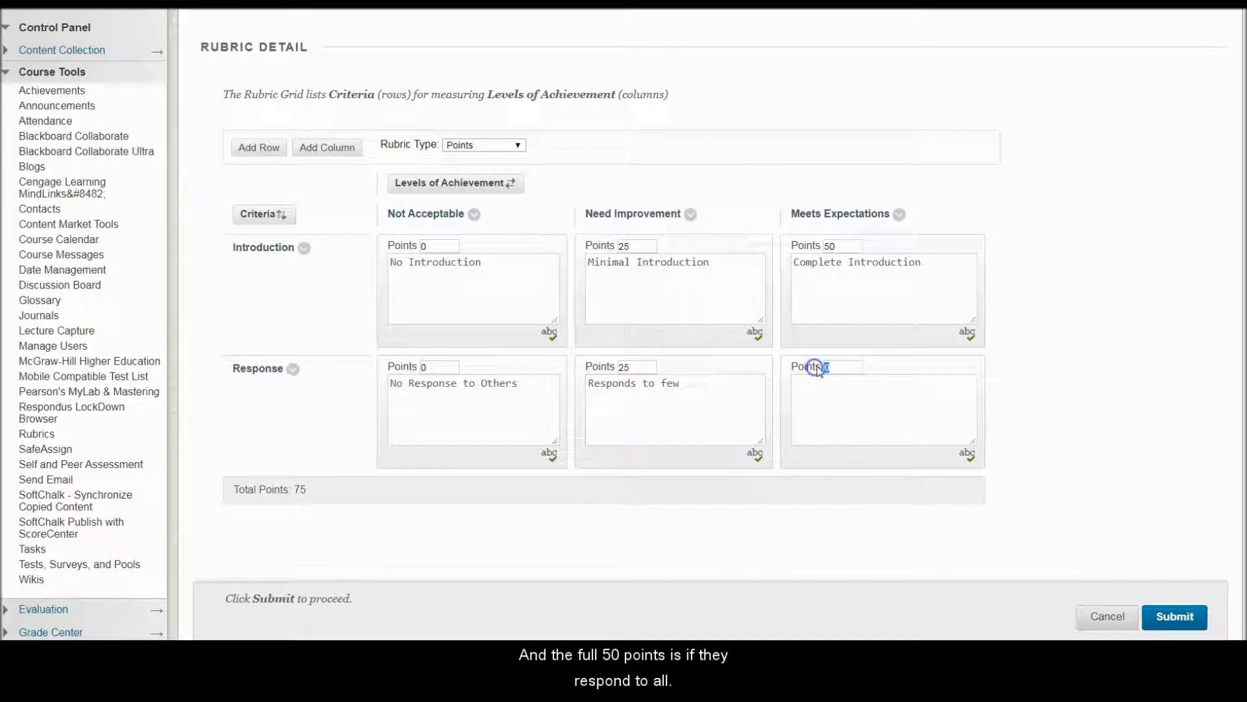
type("50")
left_click(834, 386)
type("Re")
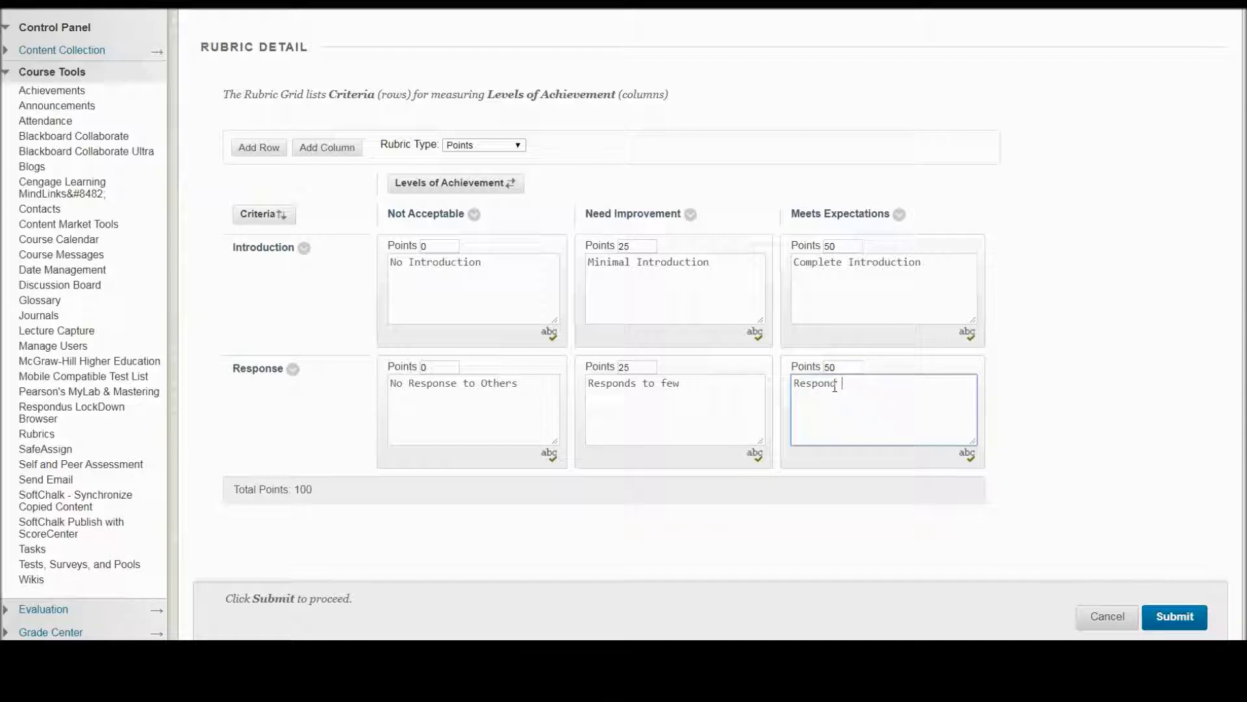
type("sponds to all")
left_click(838, 383)
type("s")
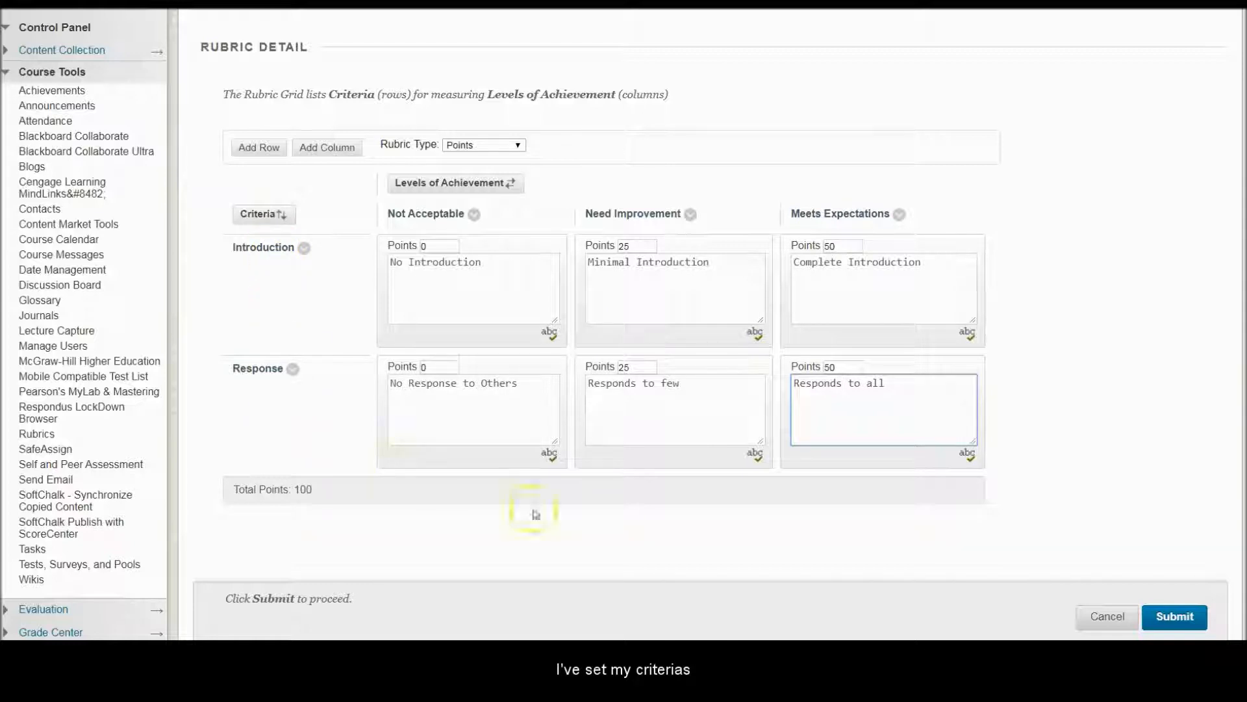
Step: Submit the completed Class Introduction rubric and open it from the rubrics list to review its criteria and achievement levels
left_click(1187, 620)
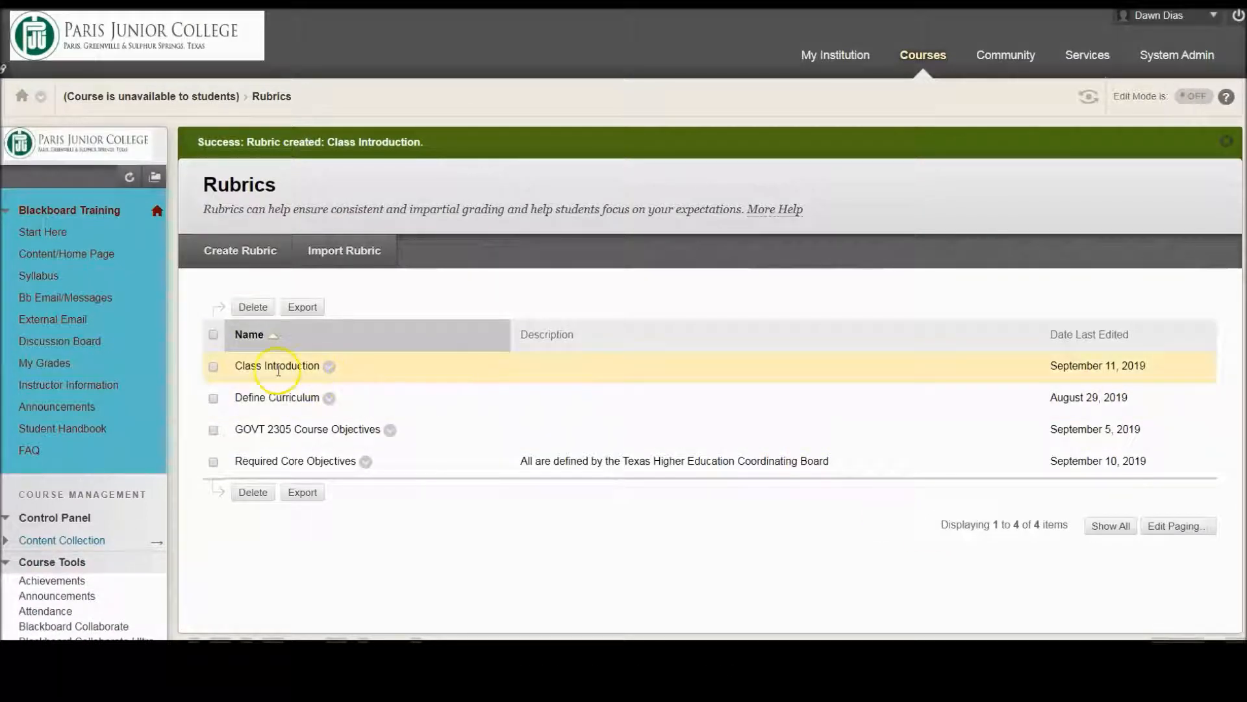
left_click(329, 368)
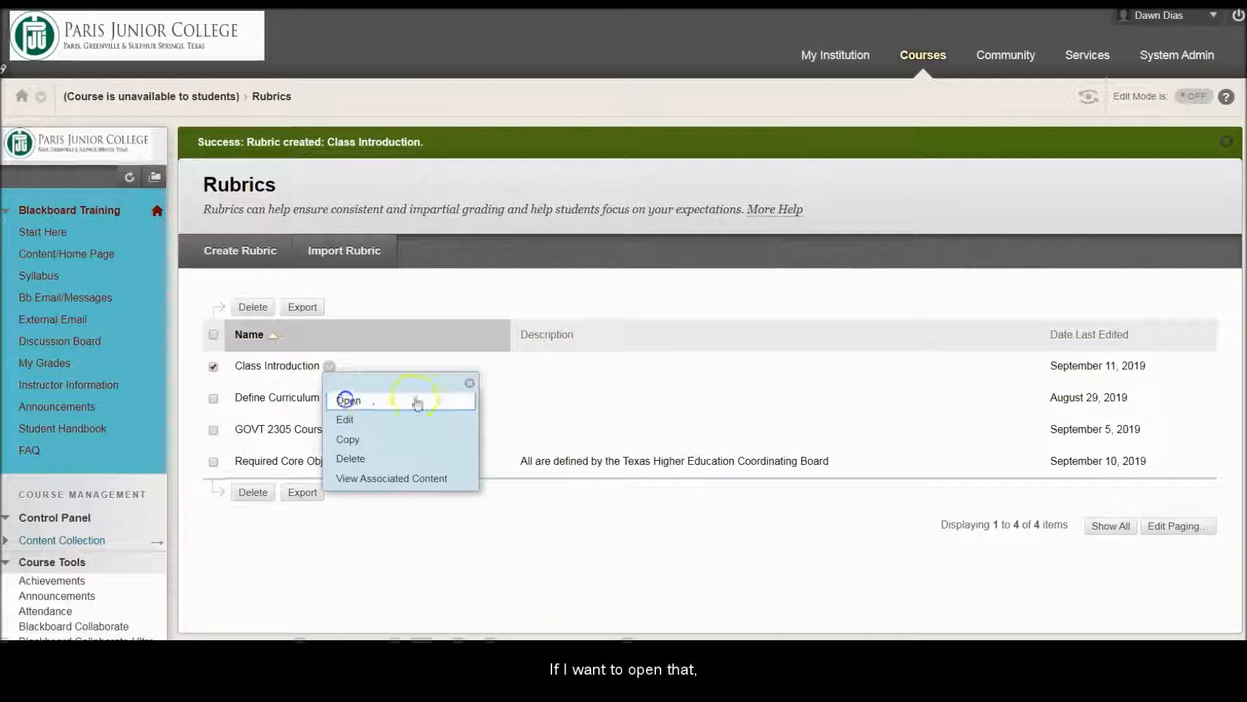
left_click(349, 400)
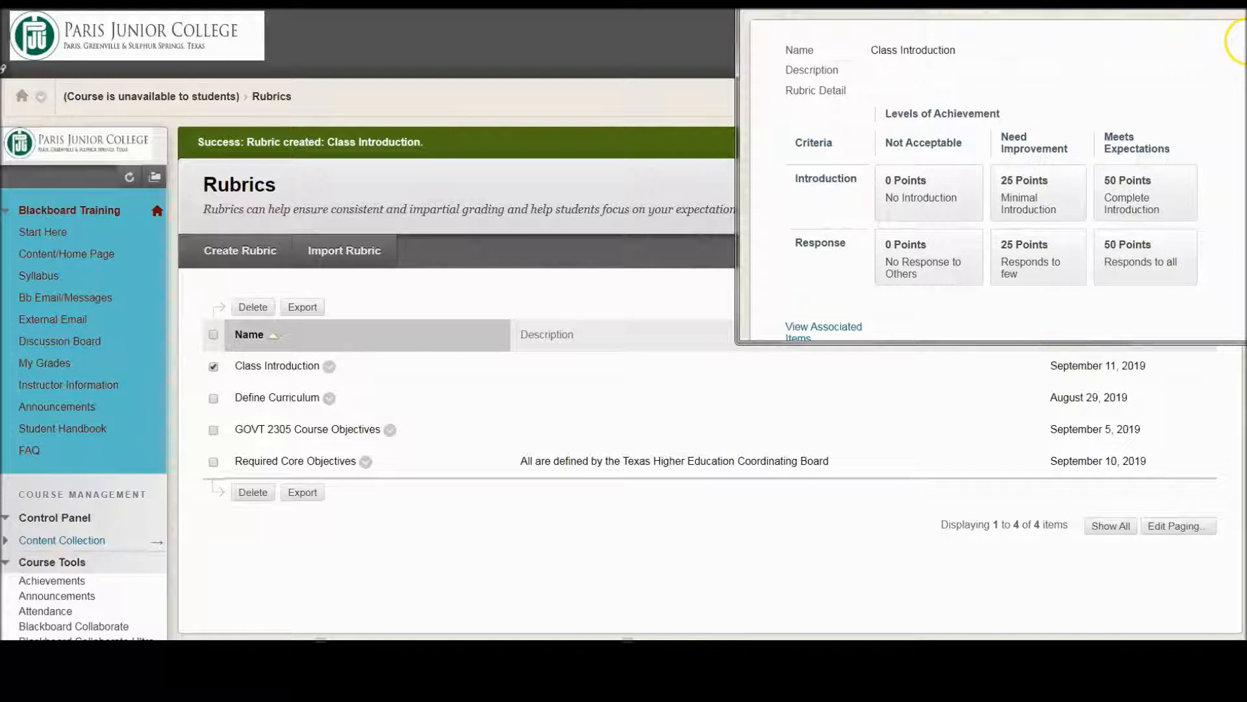
left_click(1233, 4)
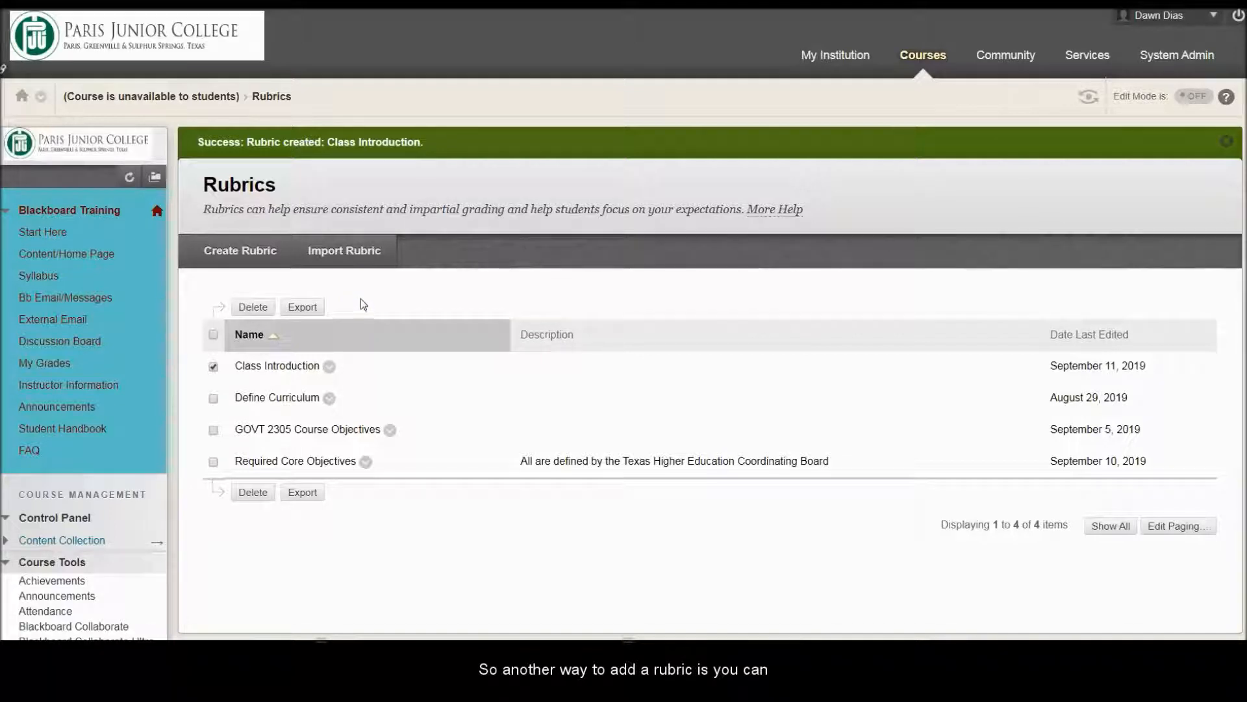
Step: Import the Grading Rubric for Discussion Forums zip file from the computer and return to the rubrics list
left_click(348, 253)
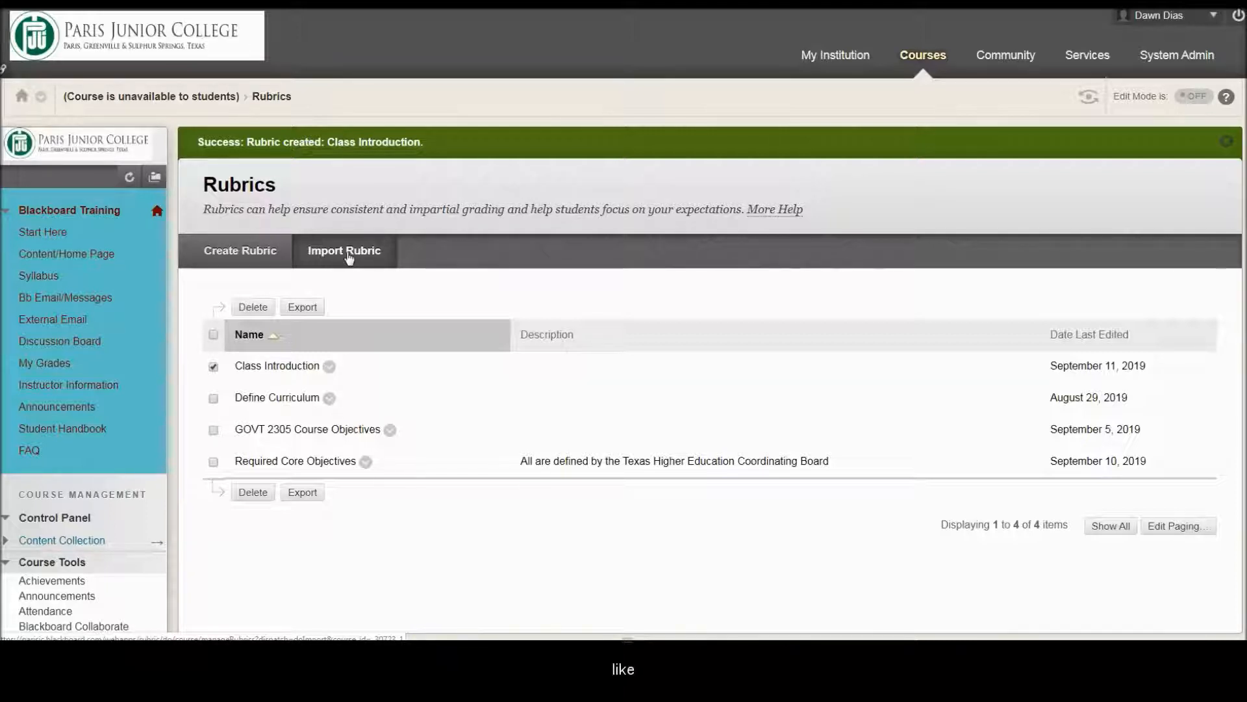
left_click(346, 252)
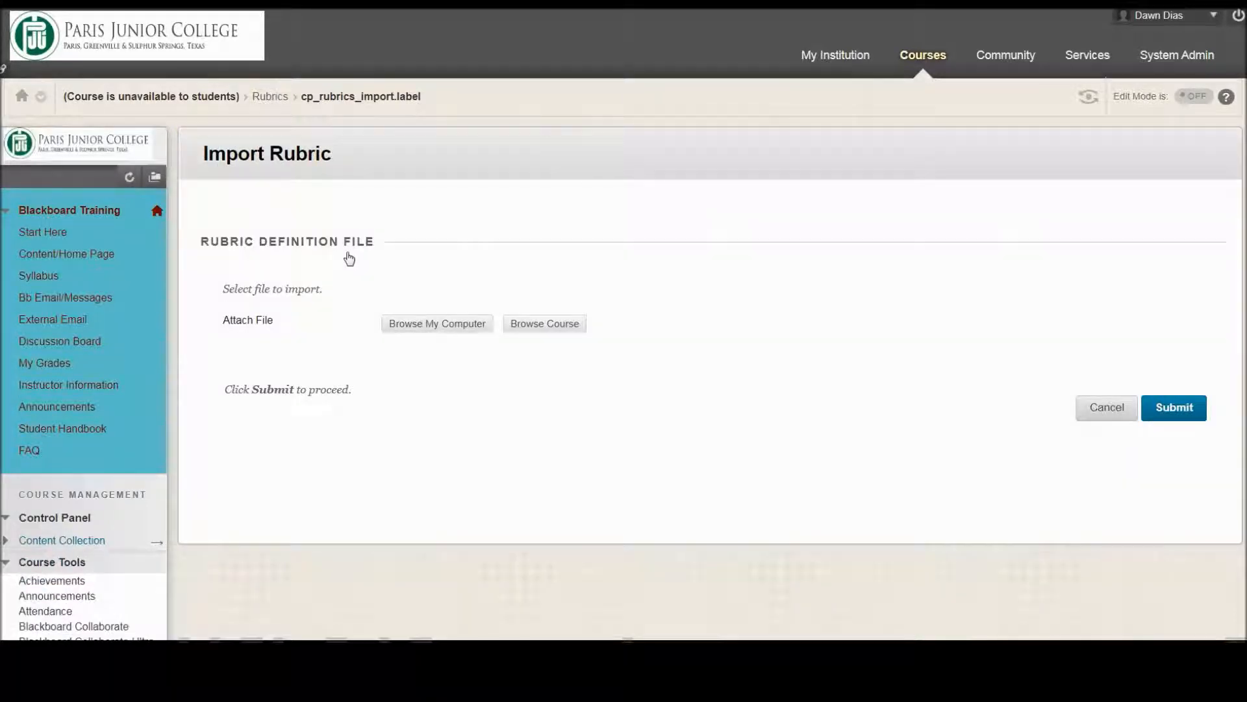
left_click(457, 325)
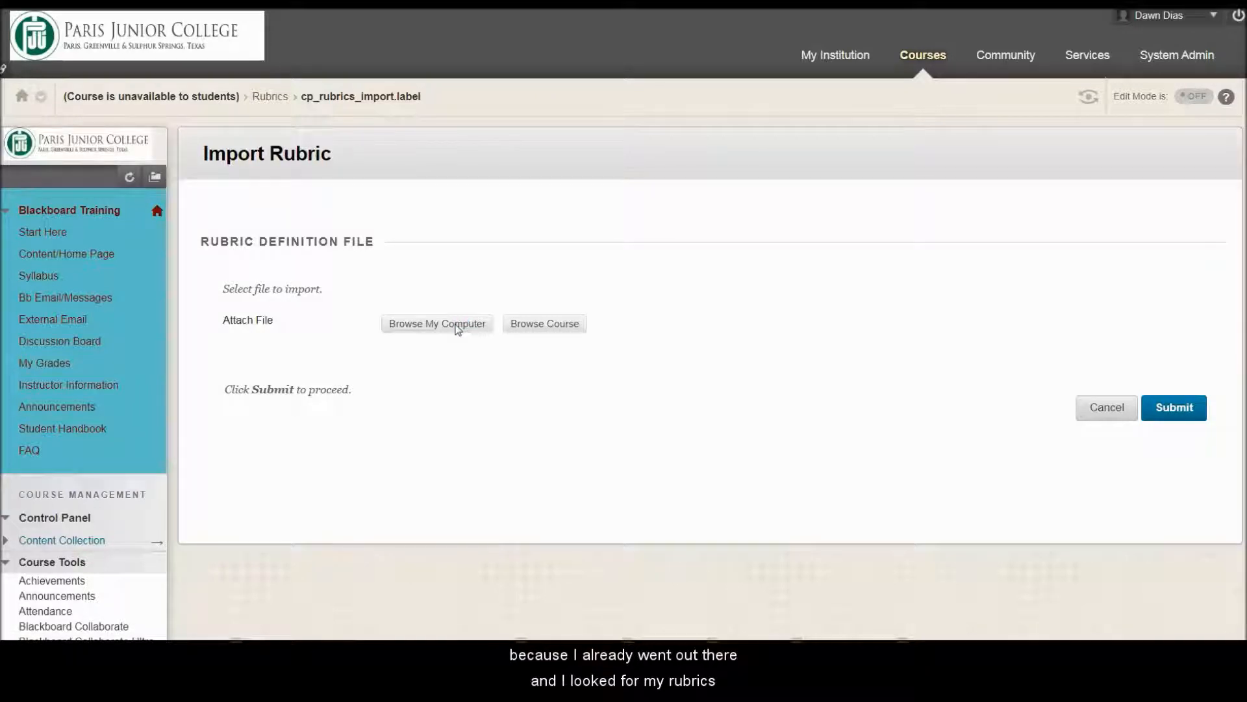
left_click(420, 274)
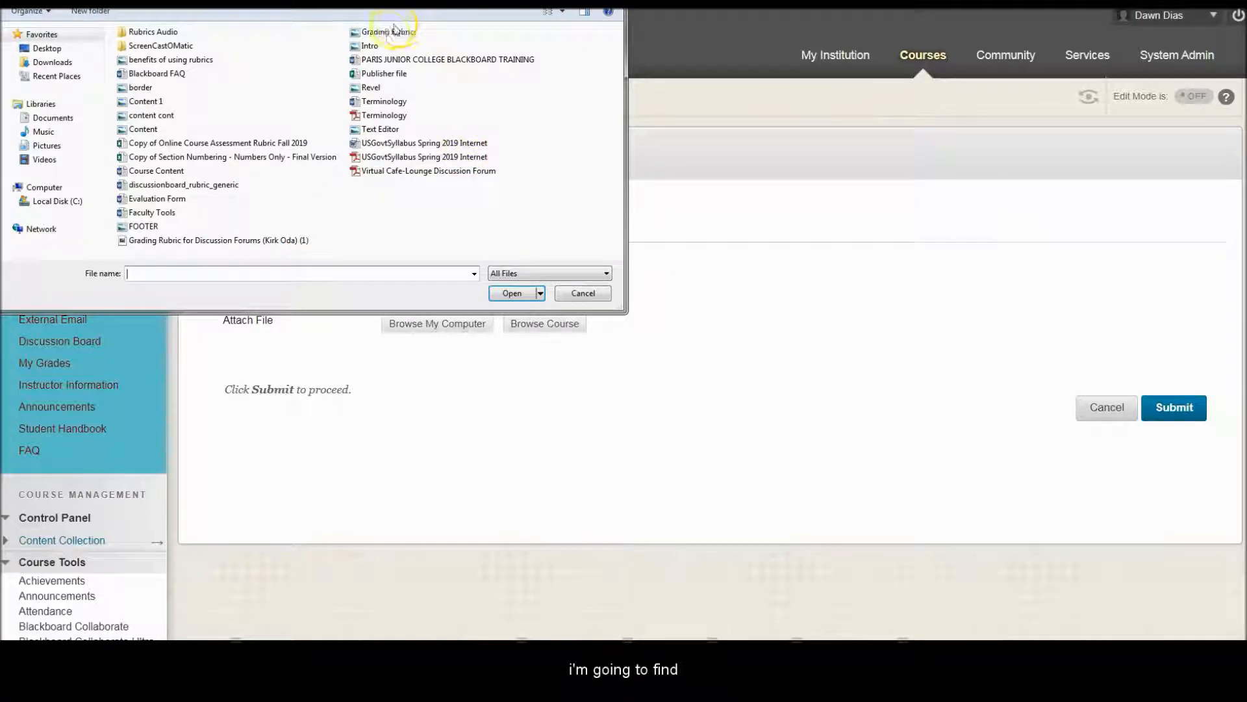
left_click(217, 240)
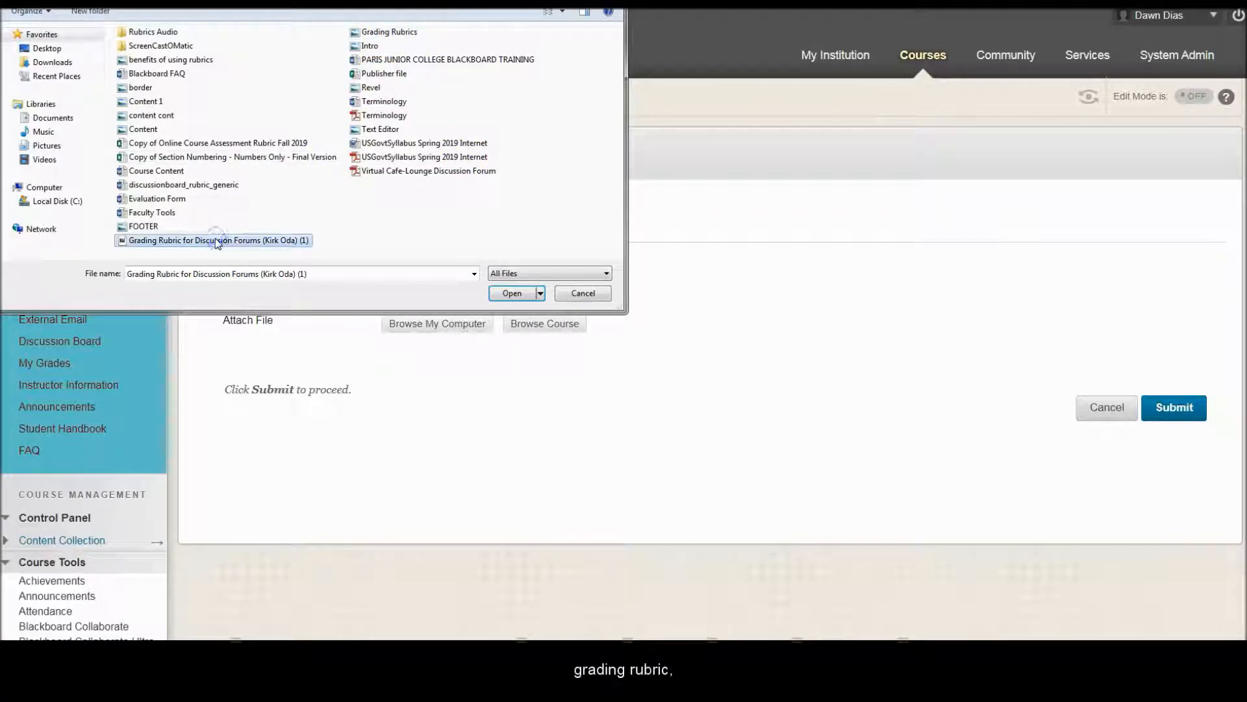
left_click(512, 293)
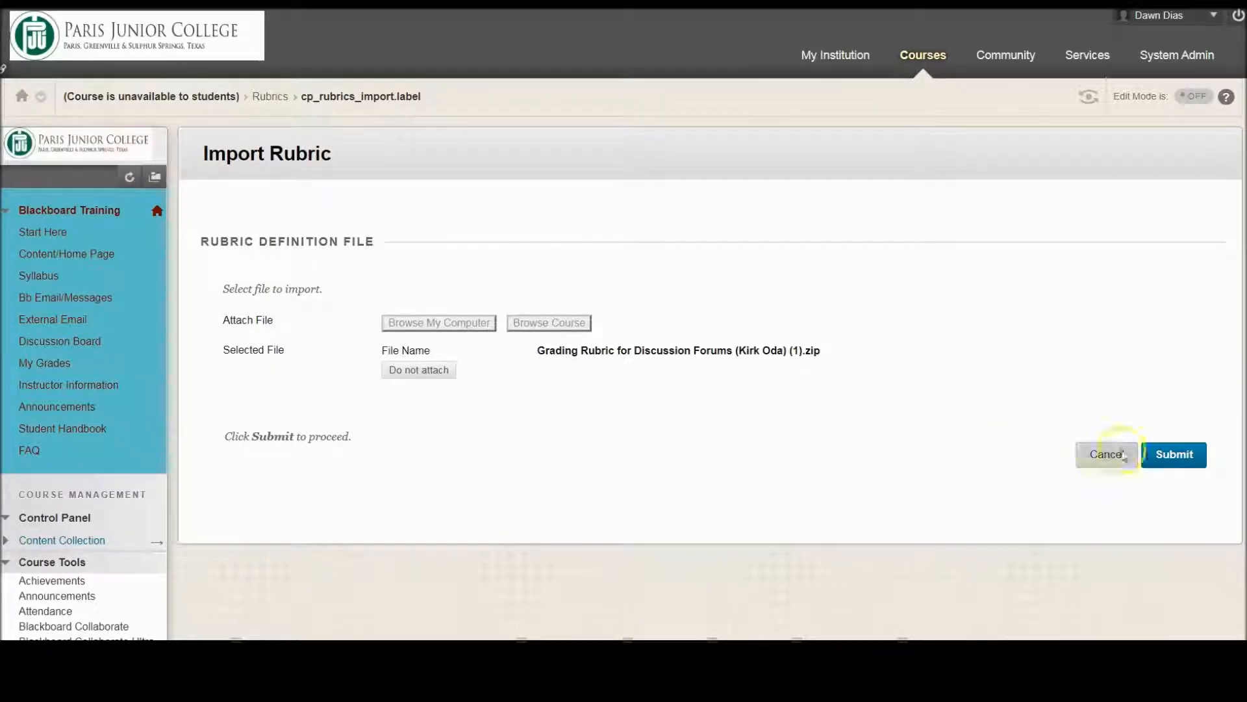
left_click(1175, 455)
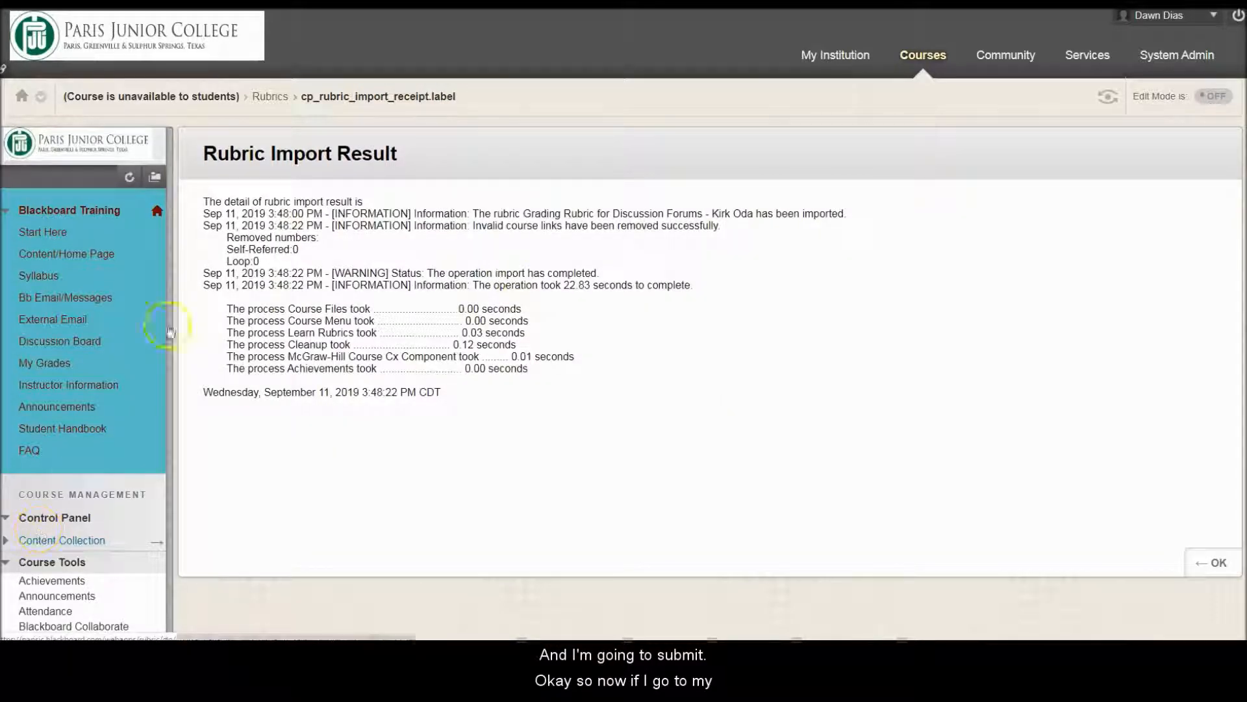
left_click(271, 98)
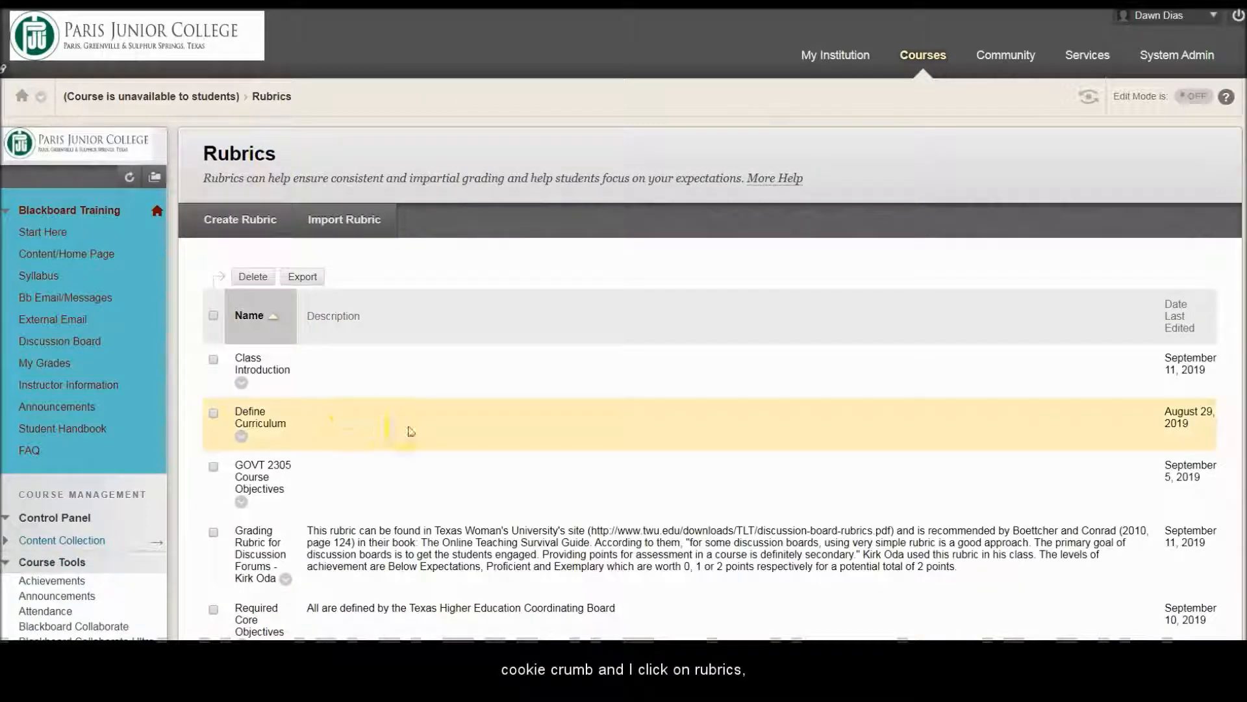
Step: Open the imported discussion forums grading rubric and examine its description, criteria and achievement levels
scroll(621, 539, "down", 3)
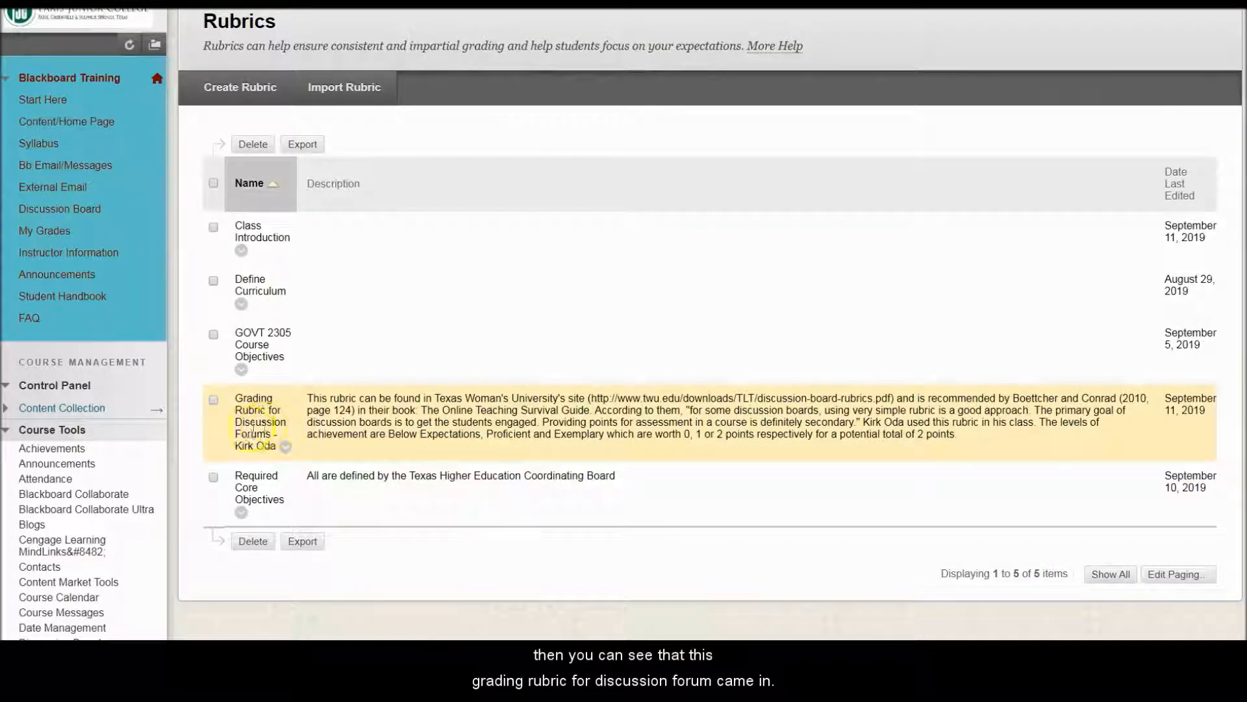
left_click(285, 448)
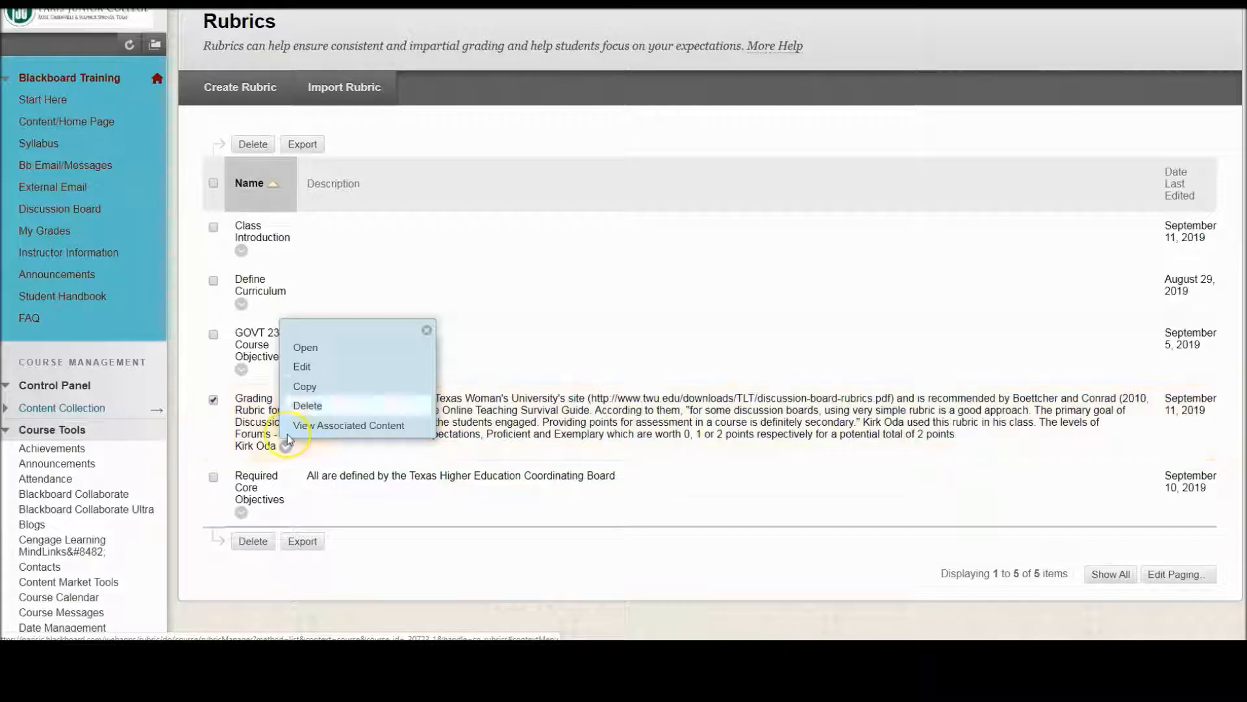
left_click(310, 349)
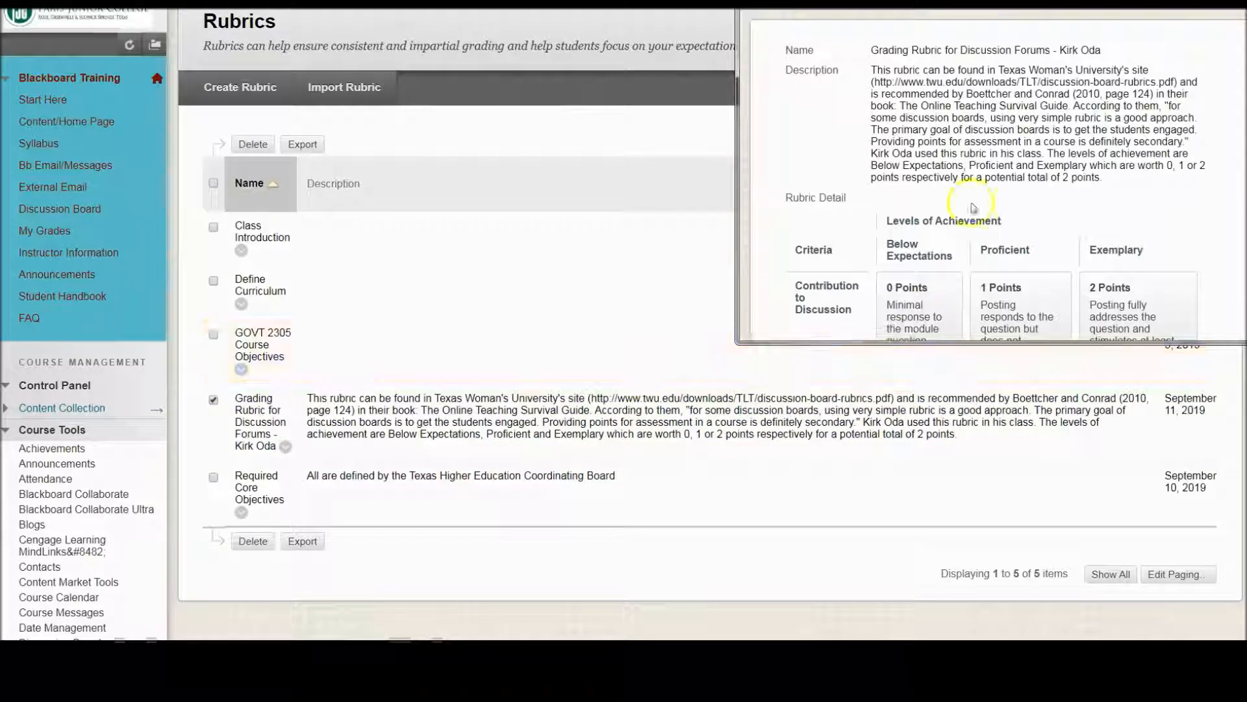
left_click_drag(757, 26, 714, 79)
left_click_drag(886, 2, 648, 85)
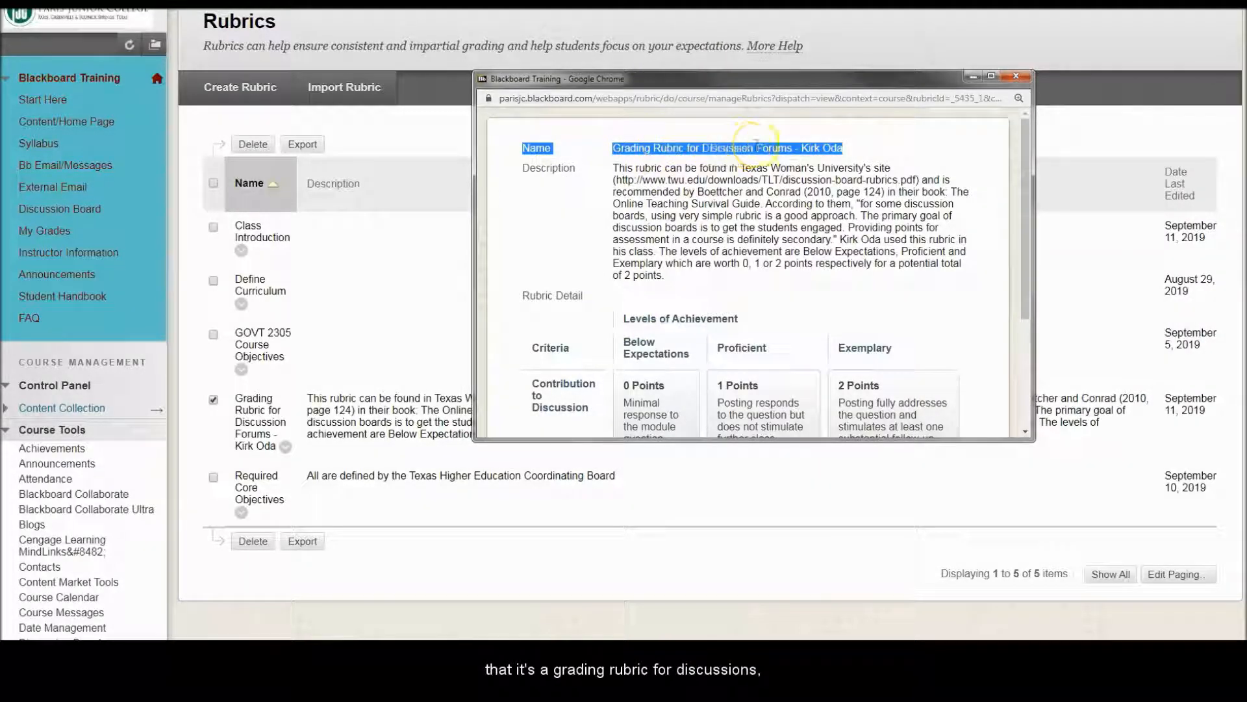
left_click_drag(1020, 186, 1037, 288)
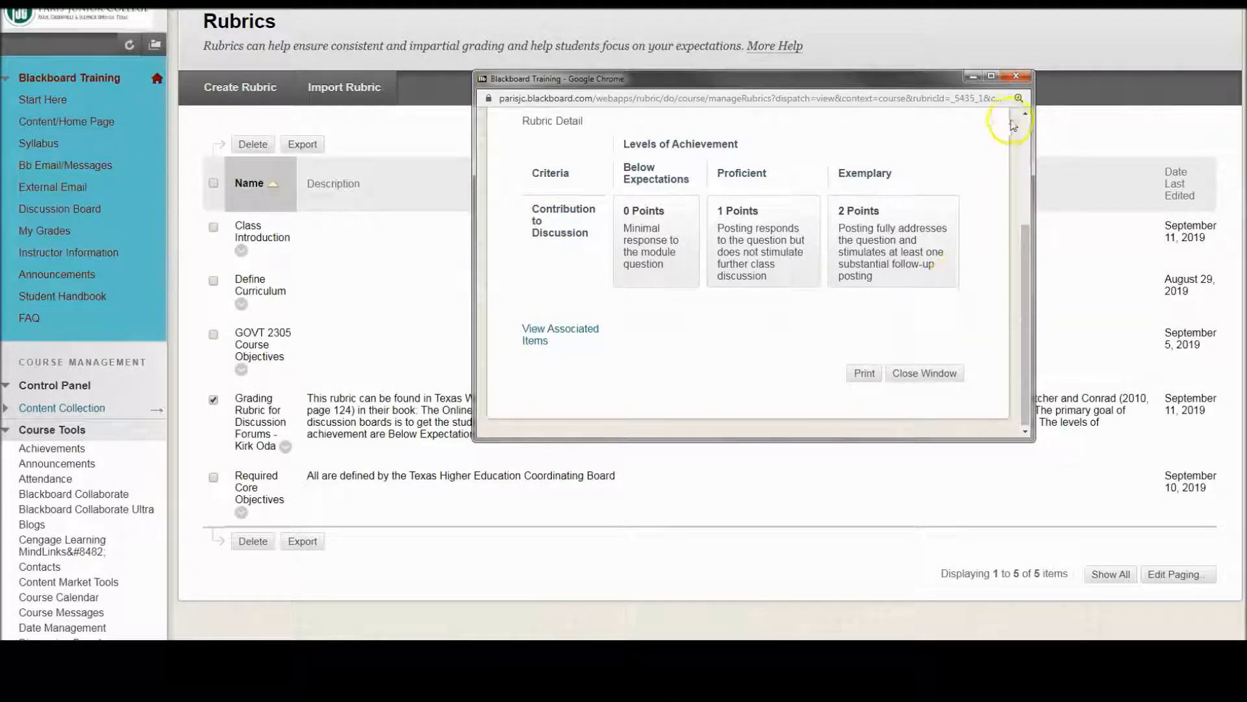
left_click(1017, 77)
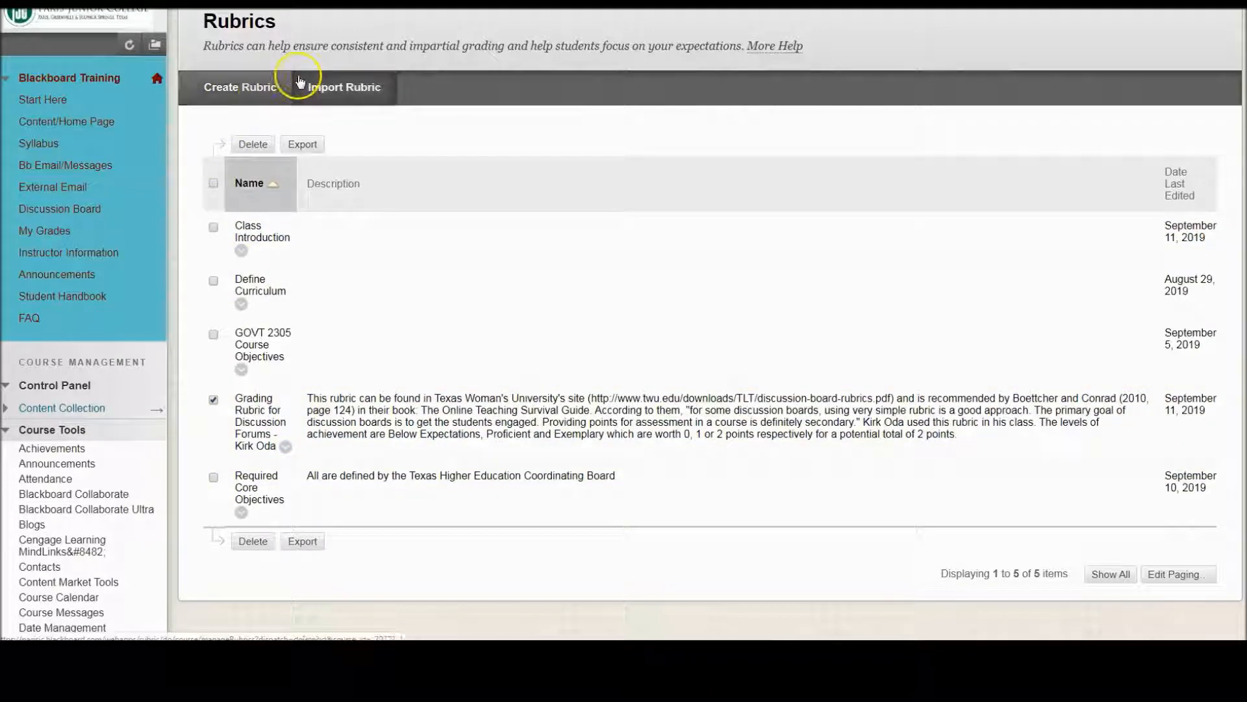
scroll(300, 81, "up", 2)
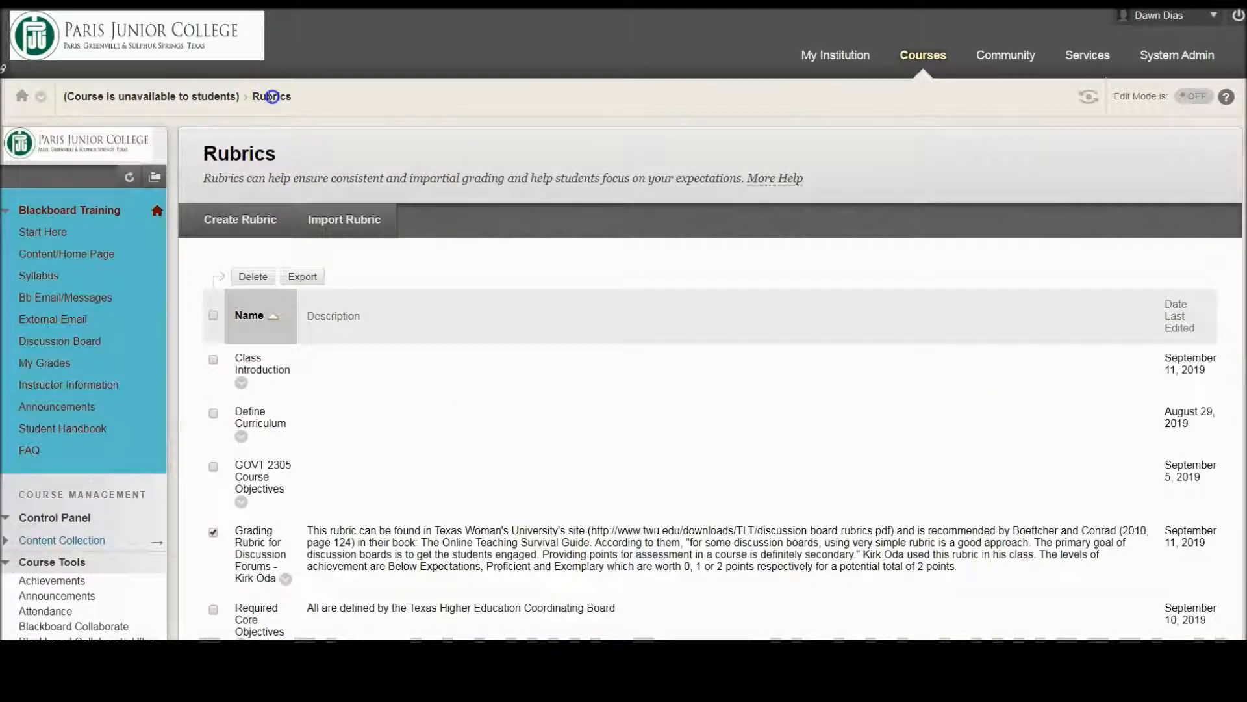
scroll(351, 355, "down", 3)
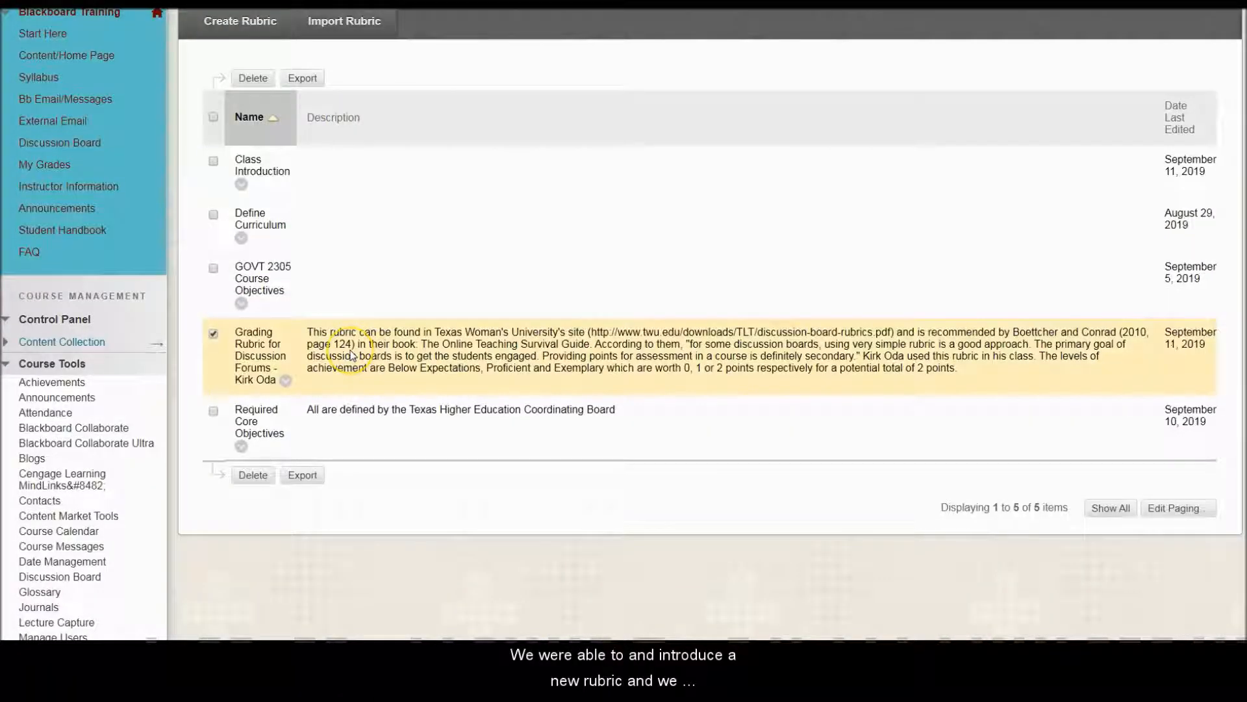